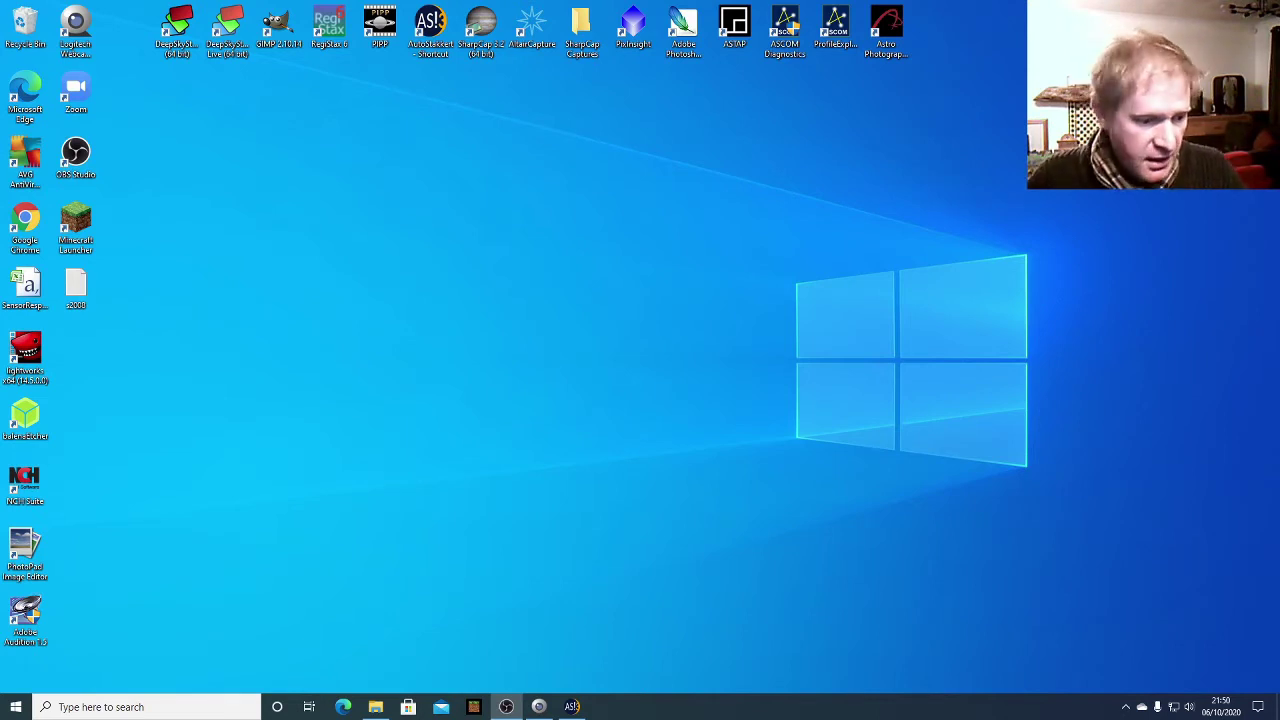
- Restore AutoStakkert! and place its main window beside a smaller, empty frame view
{"action": "left_click", "coordinate": [572, 707]}
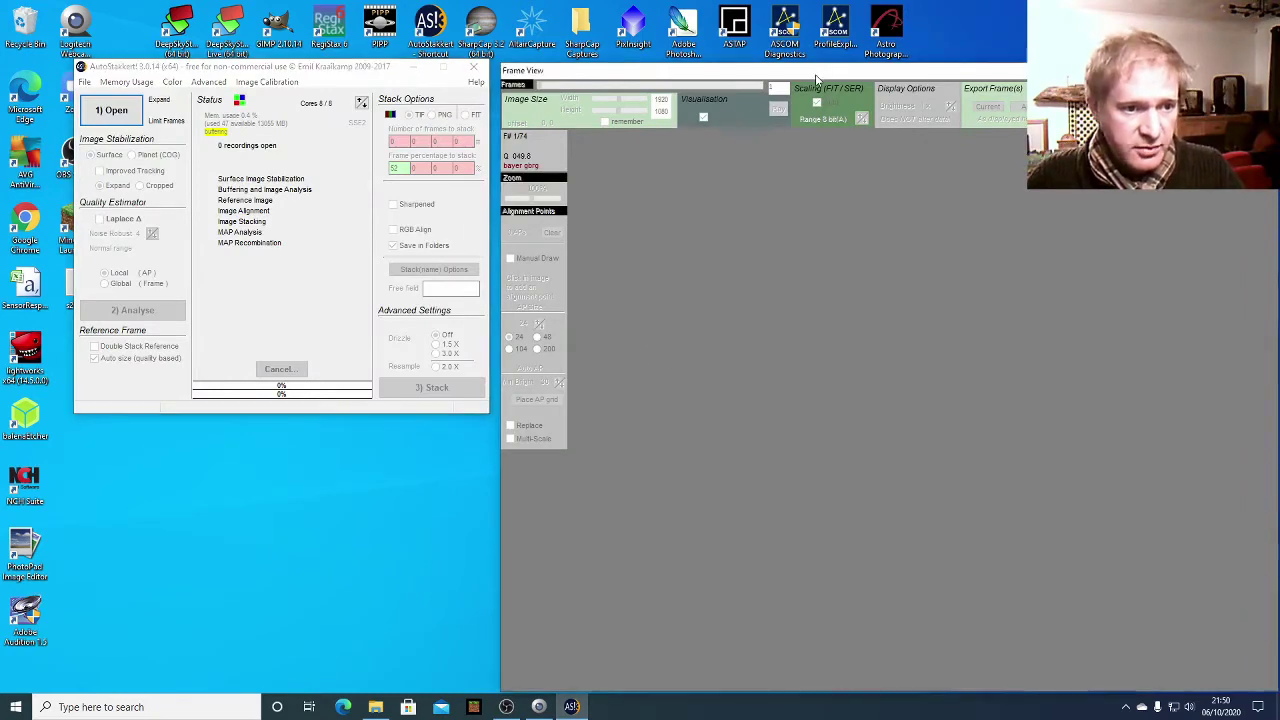
{"action": "left_click_drag", "start_coordinate": [826, 70], "coordinate": [786, 72]}
{"action": "left_click", "coordinate": [321, 76]}
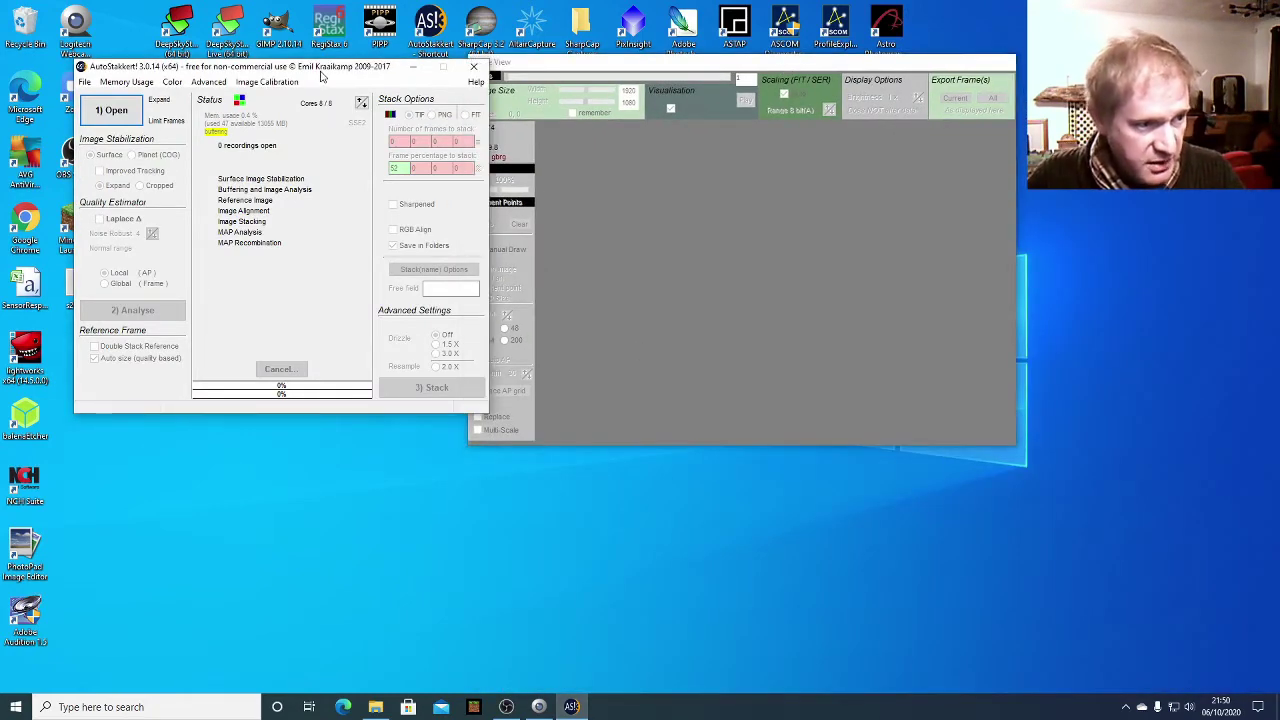
{"action": "left_click_drag", "start_coordinate": [313, 72], "coordinate": [275, 76]}
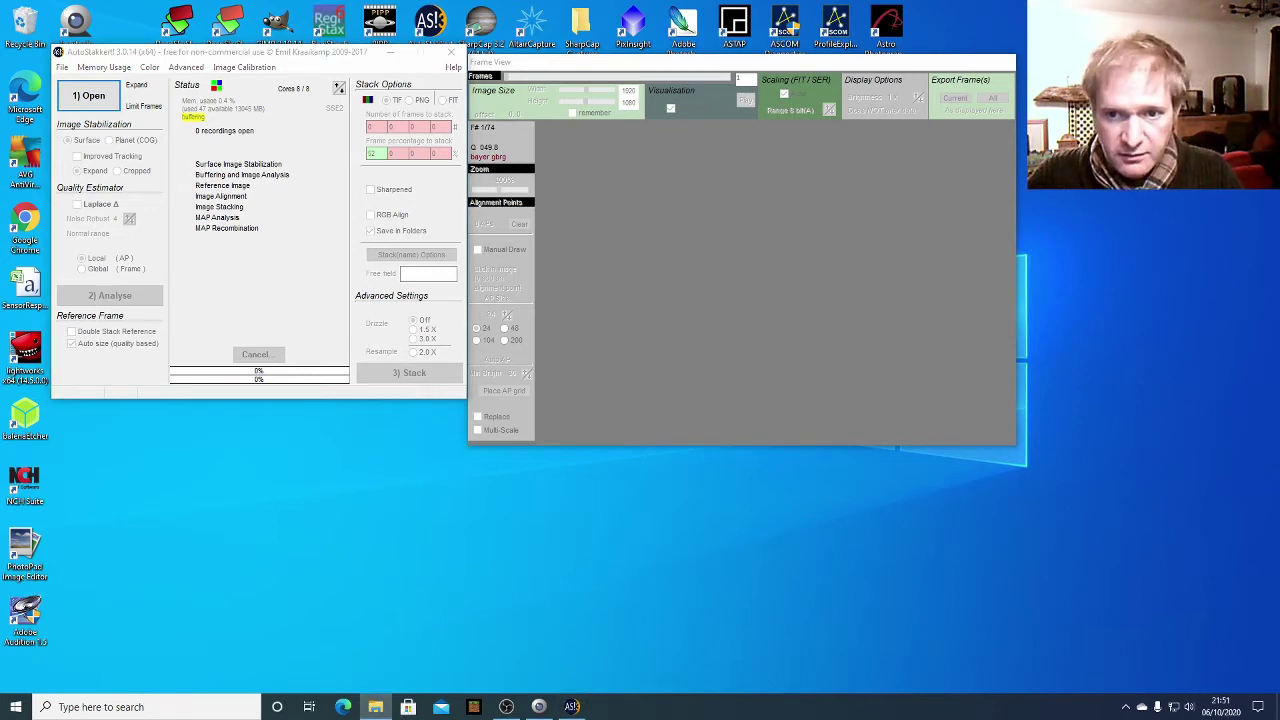
- Move the Moon folder right and drag 20200505212746205.ser onto AutoStakkert!'s frame view
{"action": "left_click_drag", "start_coordinate": [893, 15], "coordinate": [818, 40]}
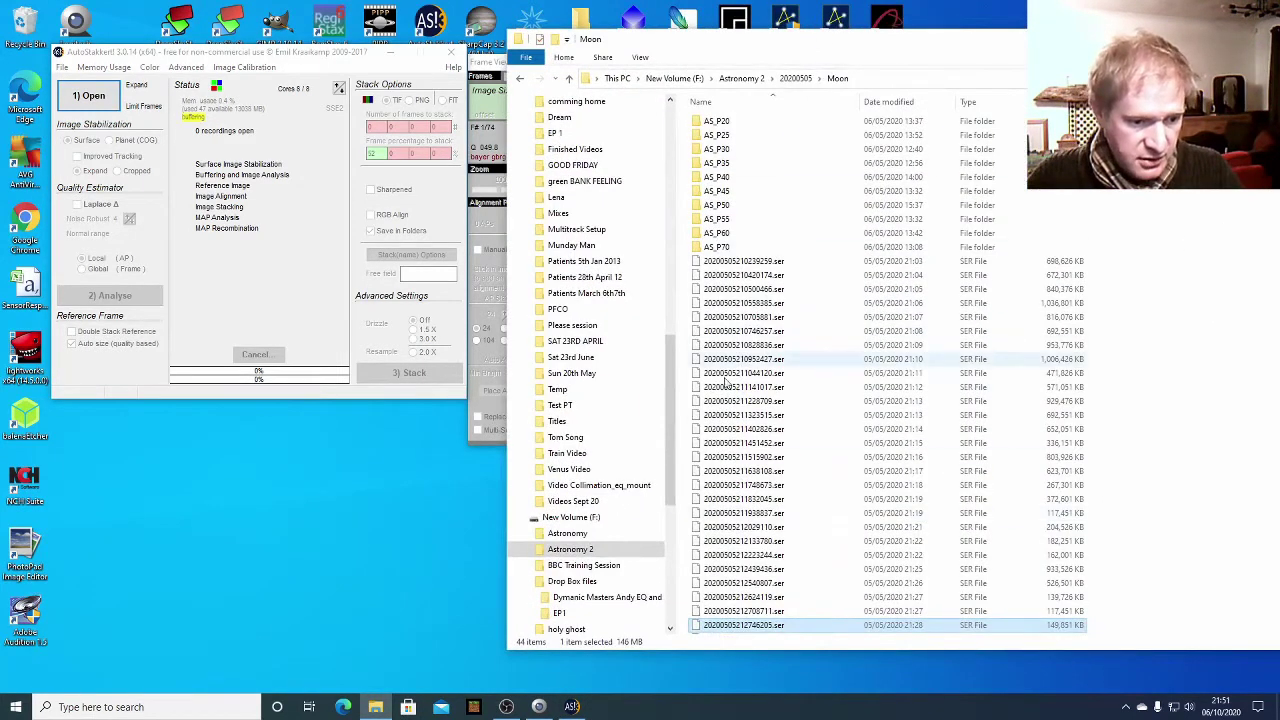
{"action": "left_click_drag", "start_coordinate": [842, 44], "coordinate": [1279, 13]}
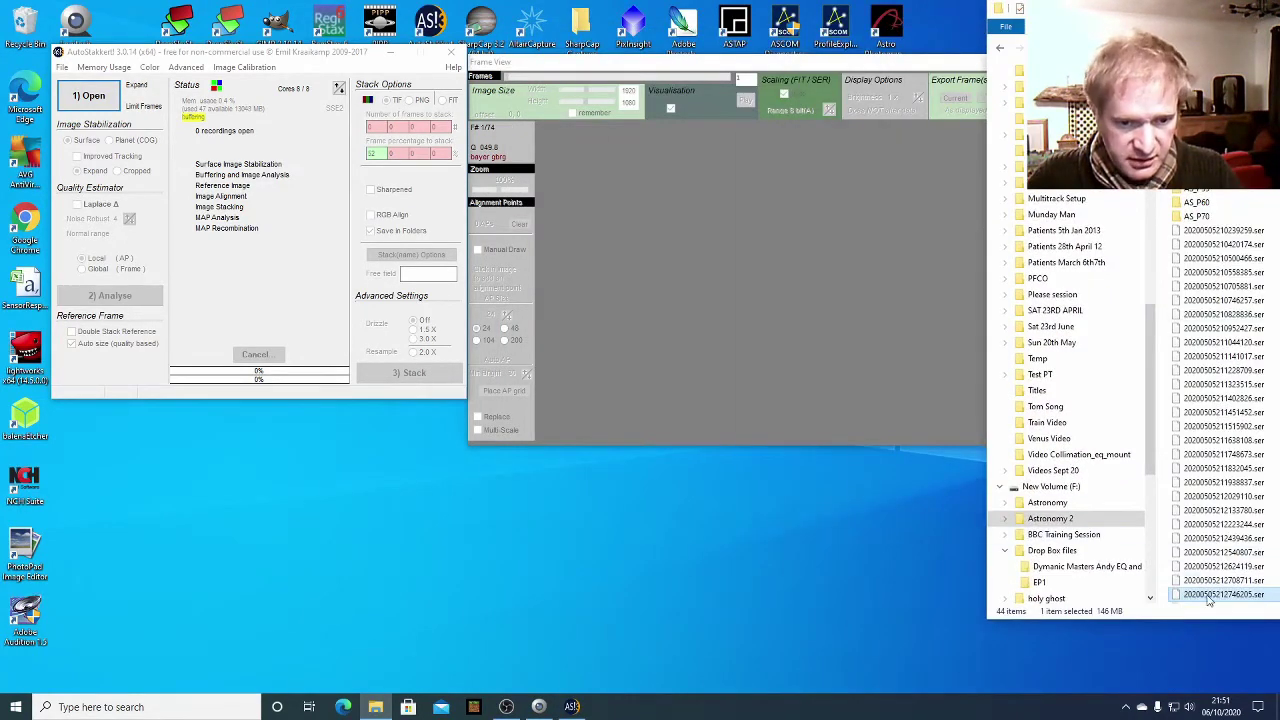
{"action": "left_click_drag", "start_coordinate": [1250, 594], "coordinate": [700, 278]}
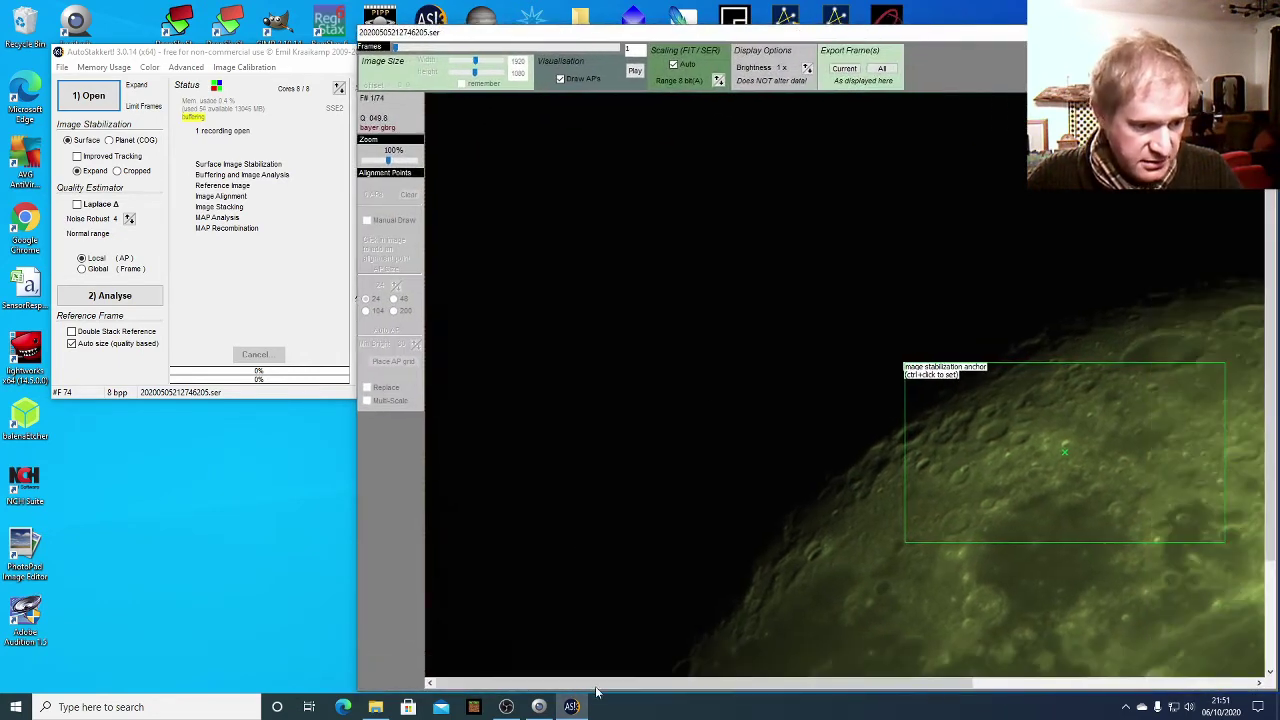
- Play the 74-frame moon recording, stop it at frame 33, and return to the main window
{"action": "left_click_drag", "start_coordinate": [597, 684], "coordinate": [805, 685]}
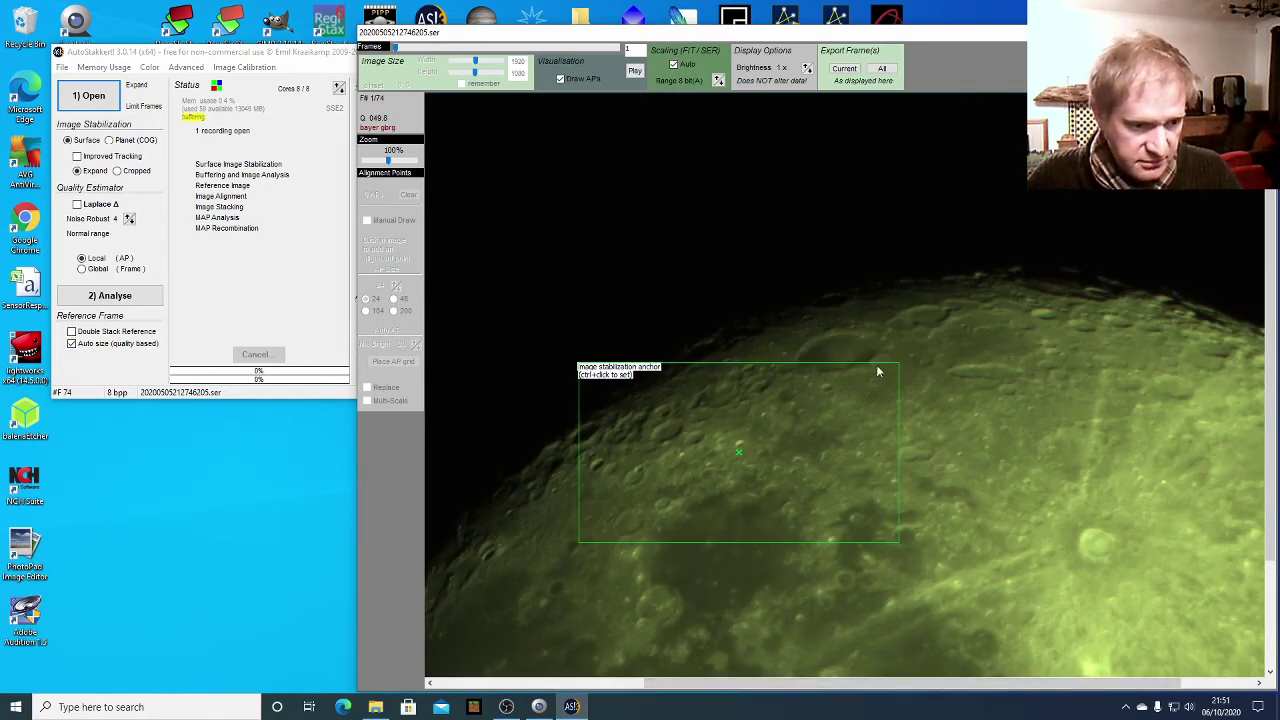
{"action": "left_click_drag", "start_coordinate": [953, 33], "coordinate": [921, 15]}
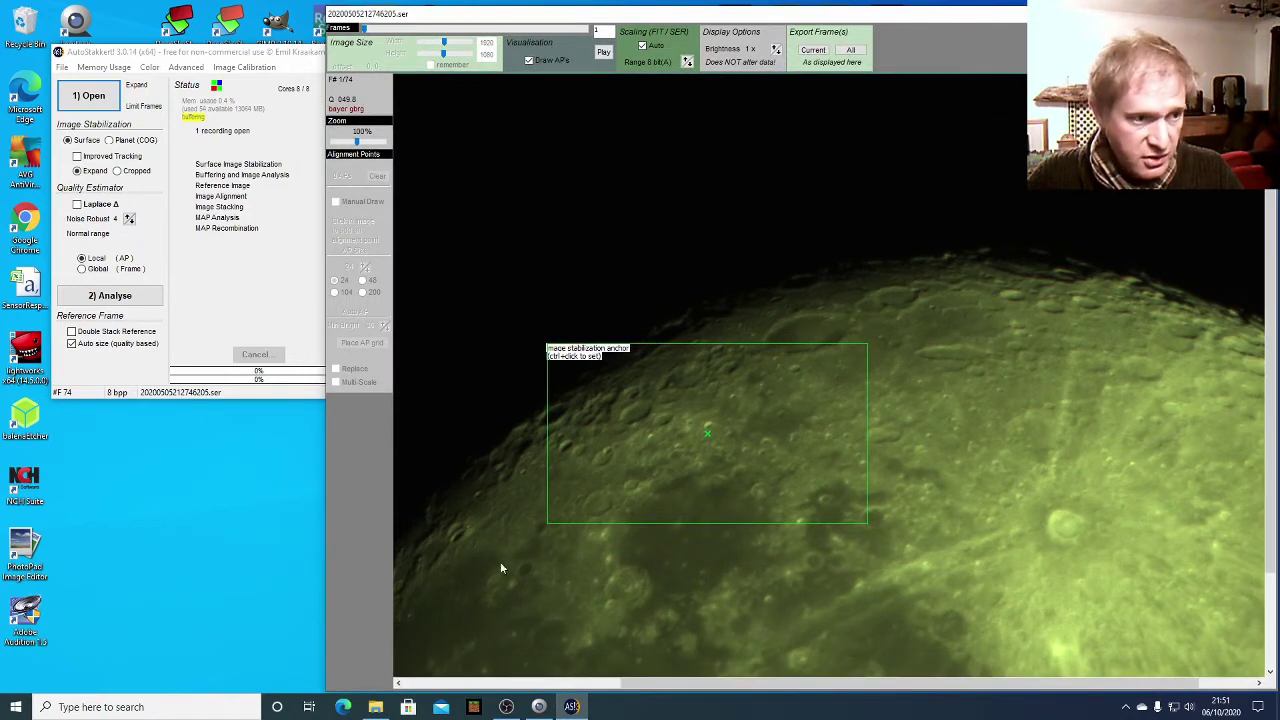
{"action": "left_click", "coordinate": [603, 51]}
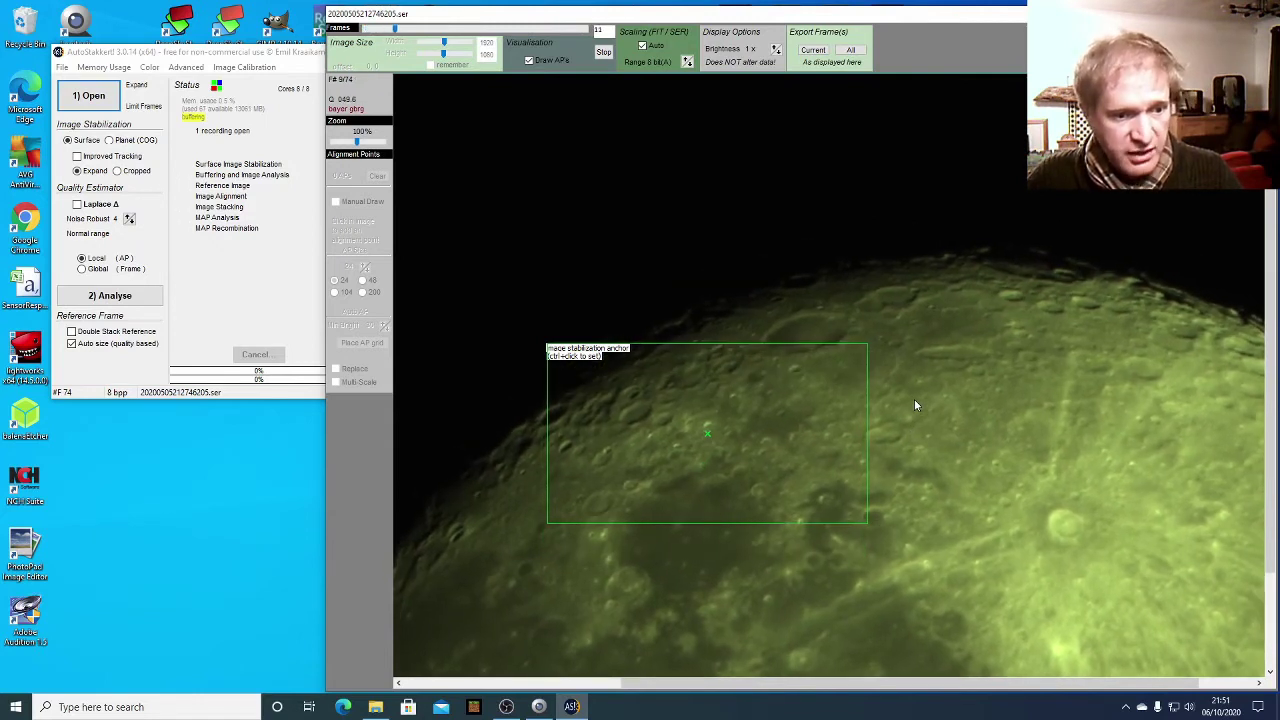
{"action": "left_click", "coordinate": [604, 53]}
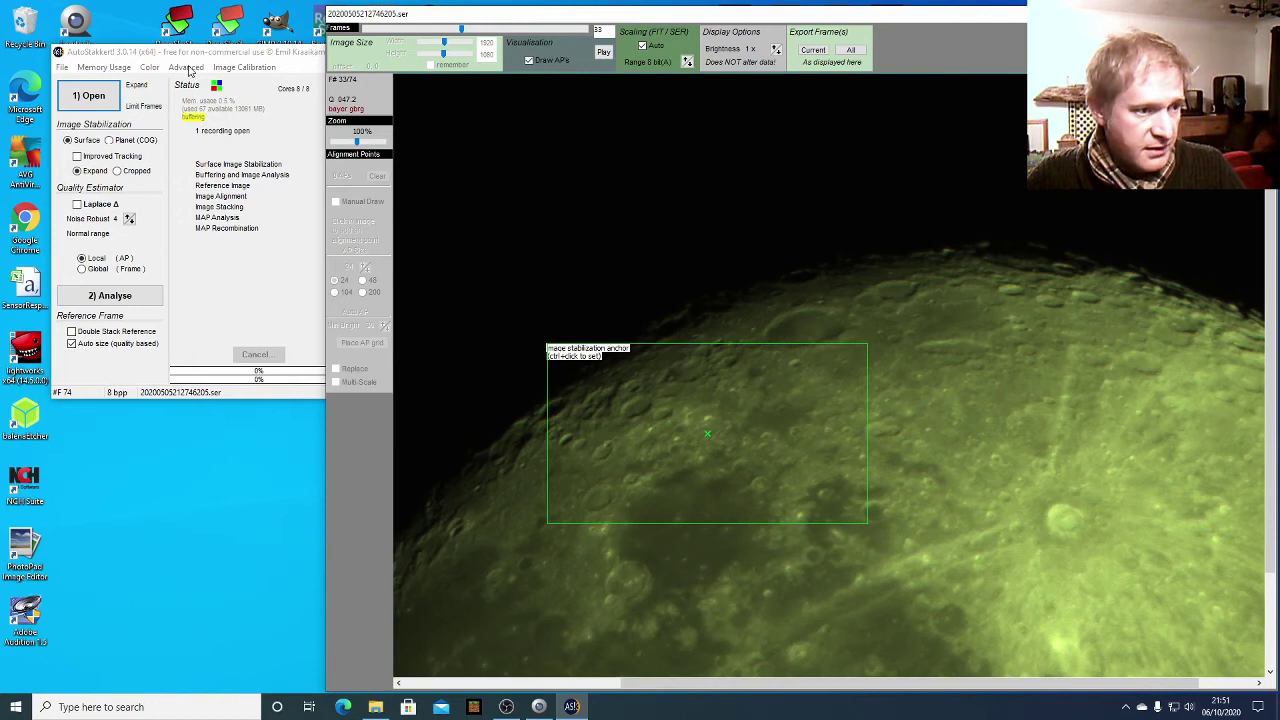
{"action": "left_click", "coordinate": [198, 55]}
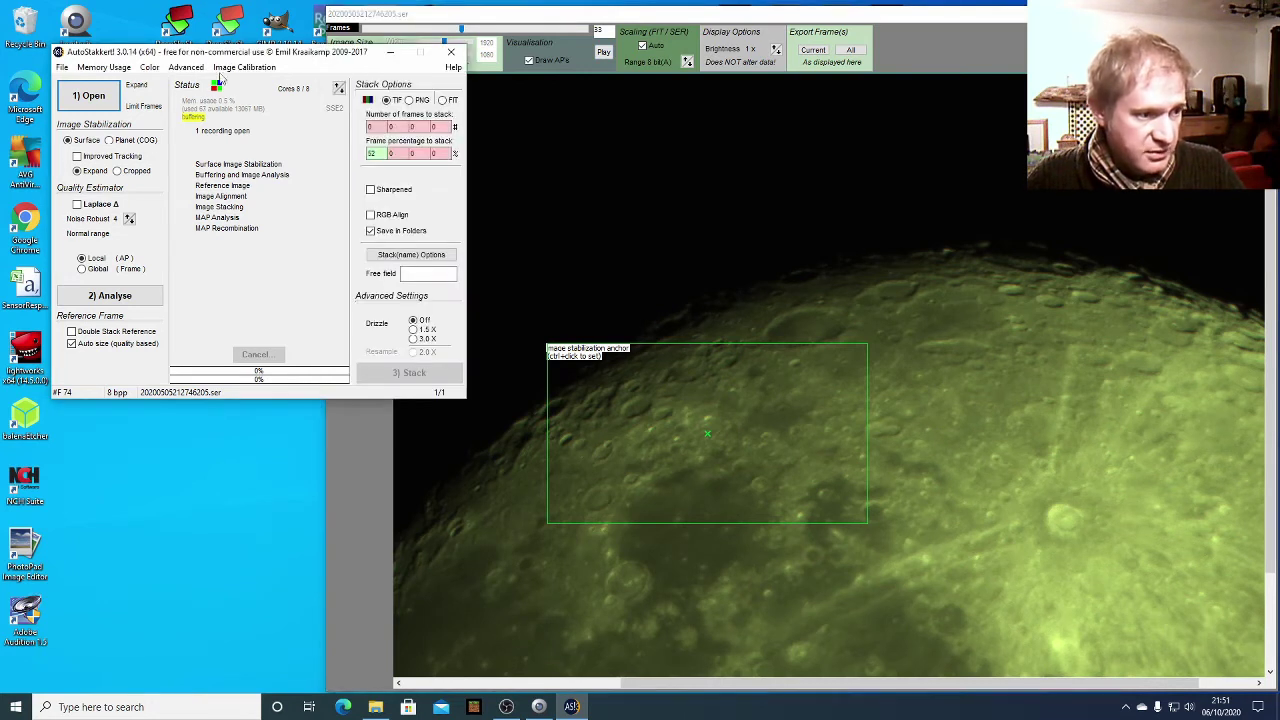
- Analyse the recording's frame quality and set the frame percentage to stack to 25
{"action": "left_click", "coordinate": [108, 299]}
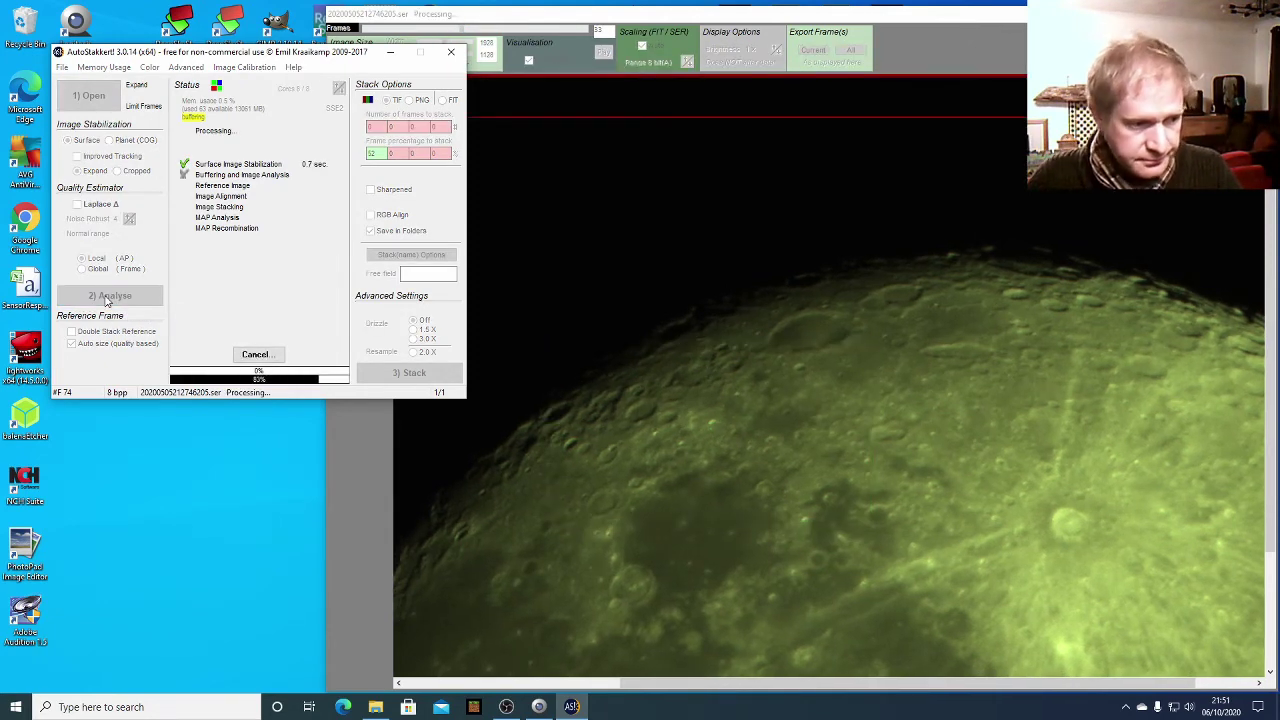
{"action": "left_click_drag", "start_coordinate": [214, 57], "coordinate": [238, 60]}
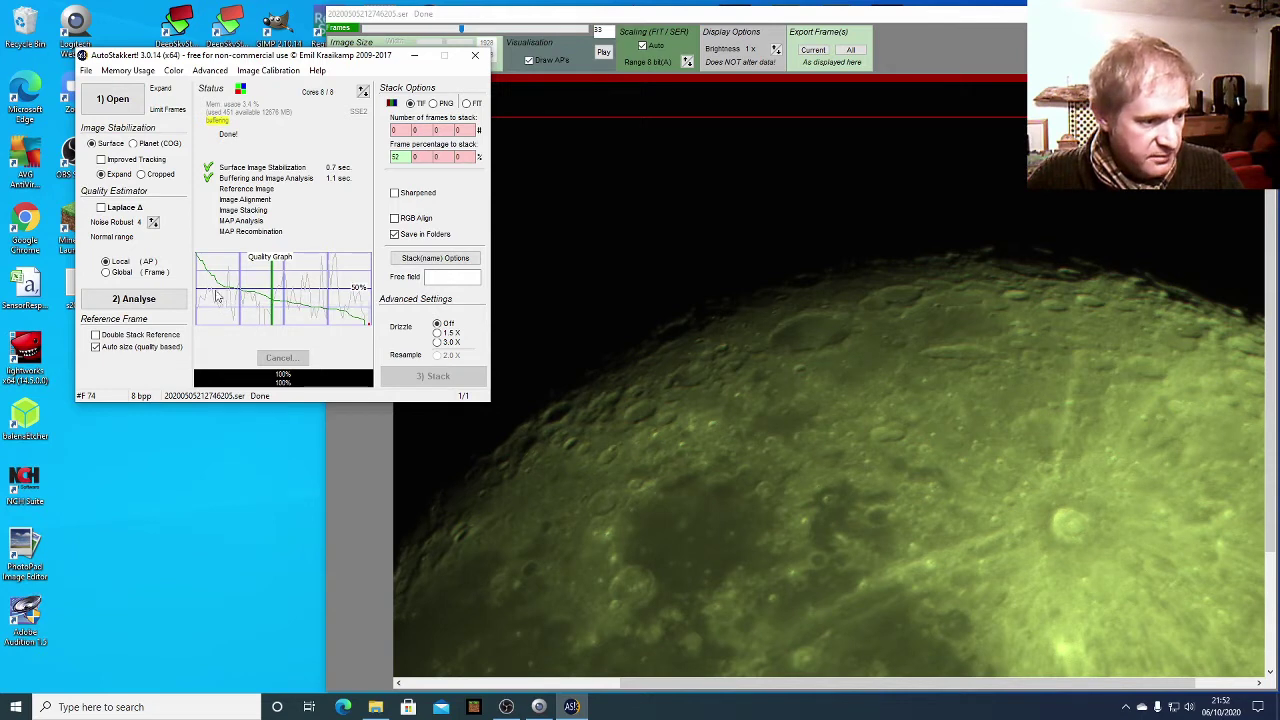
{"action": "left_click", "coordinate": [471, 472]}
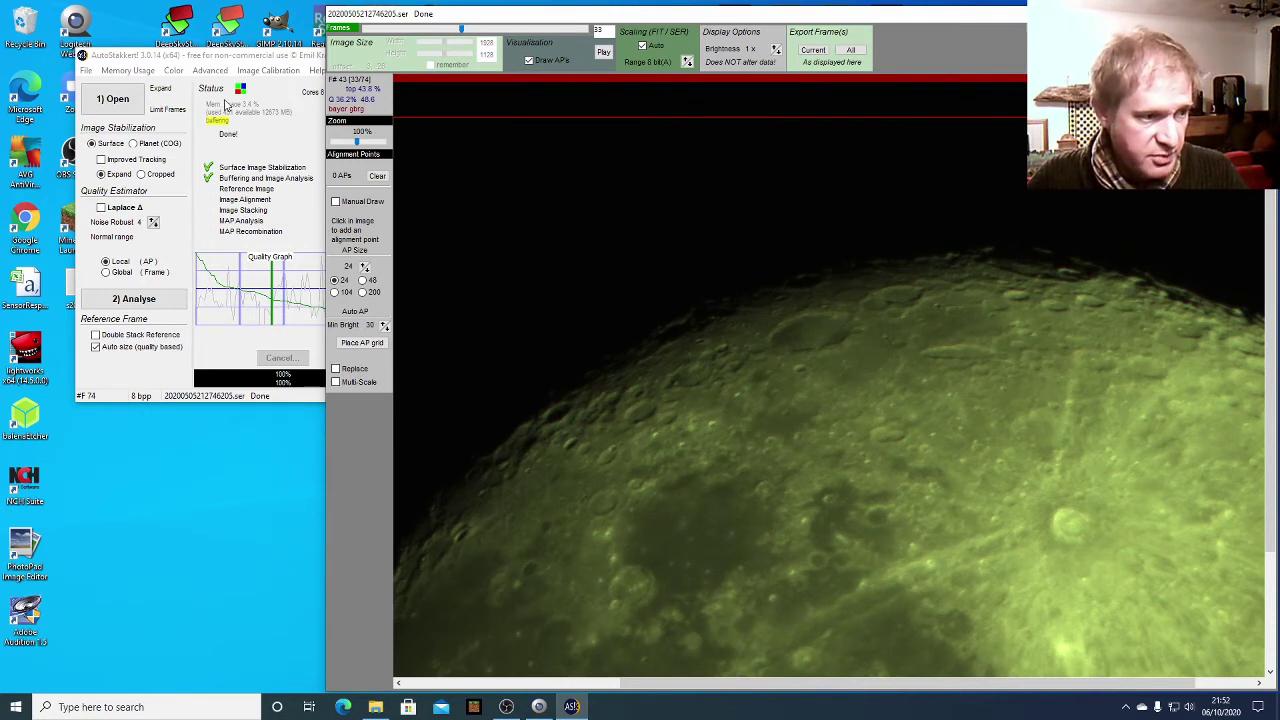
{"action": "left_click", "coordinate": [211, 57]}
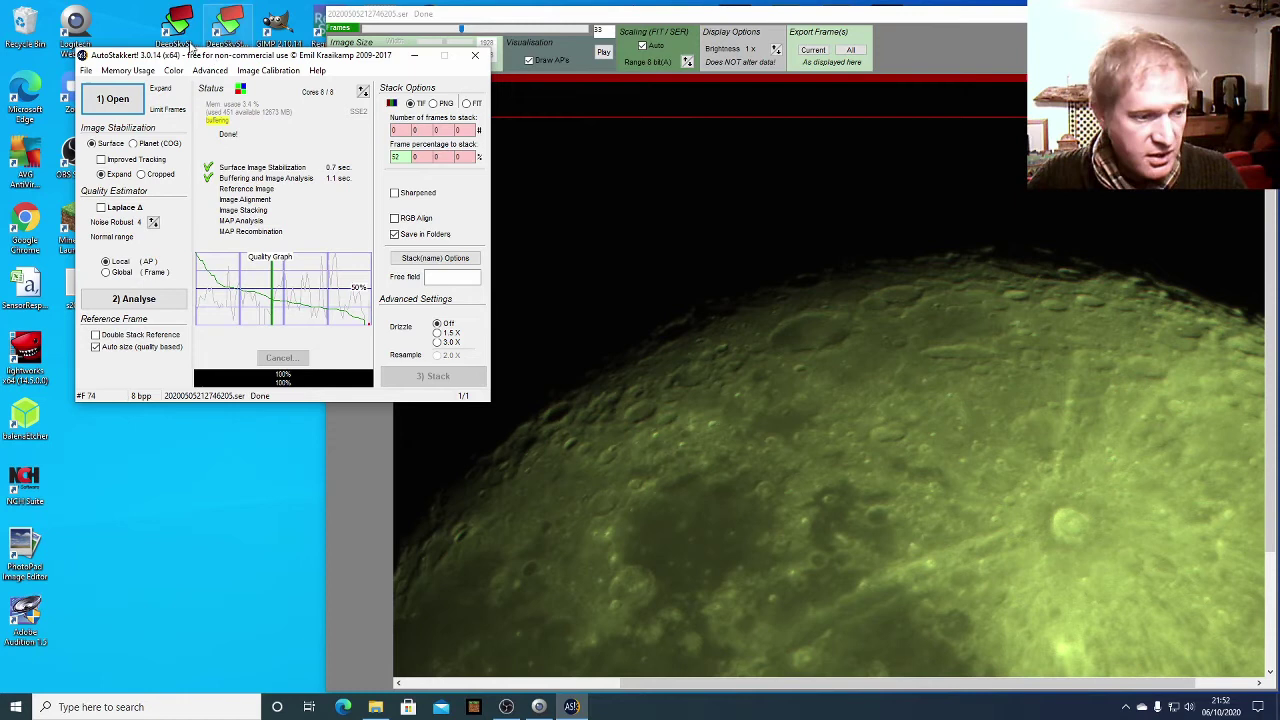
{"action": "double_click", "coordinate": [404, 160]}
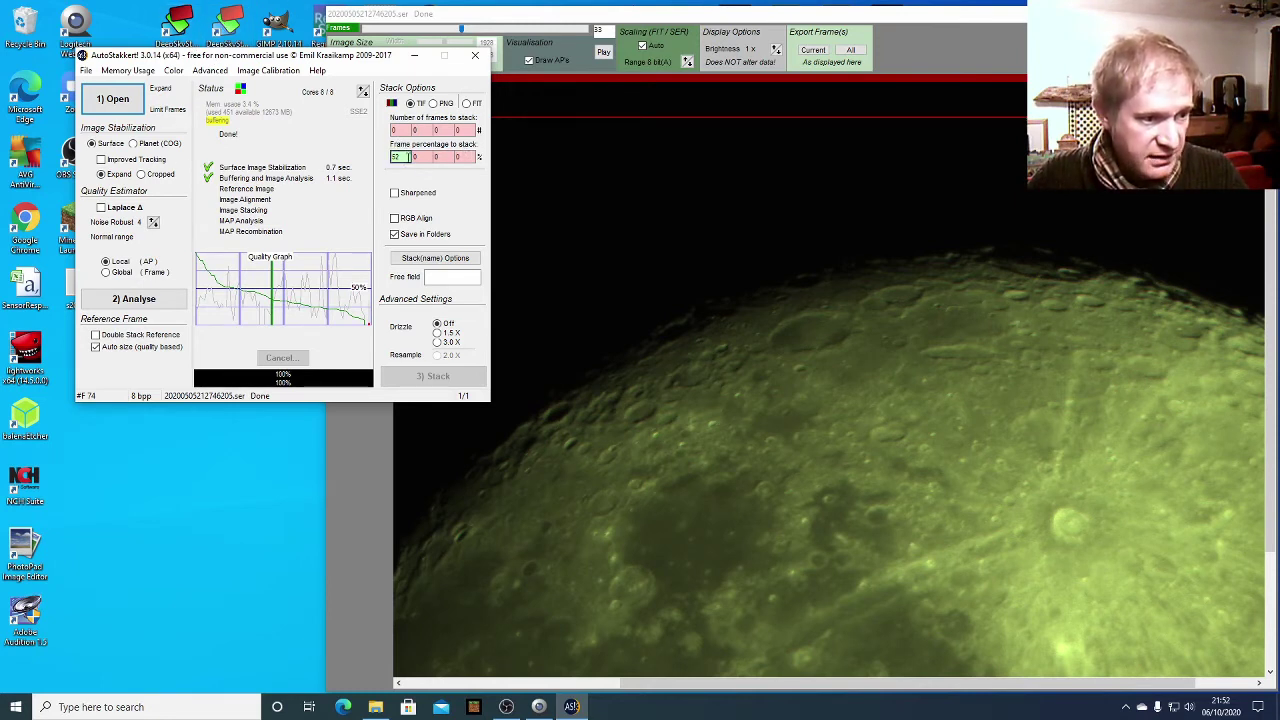
{"action": "type", "text": "25"}
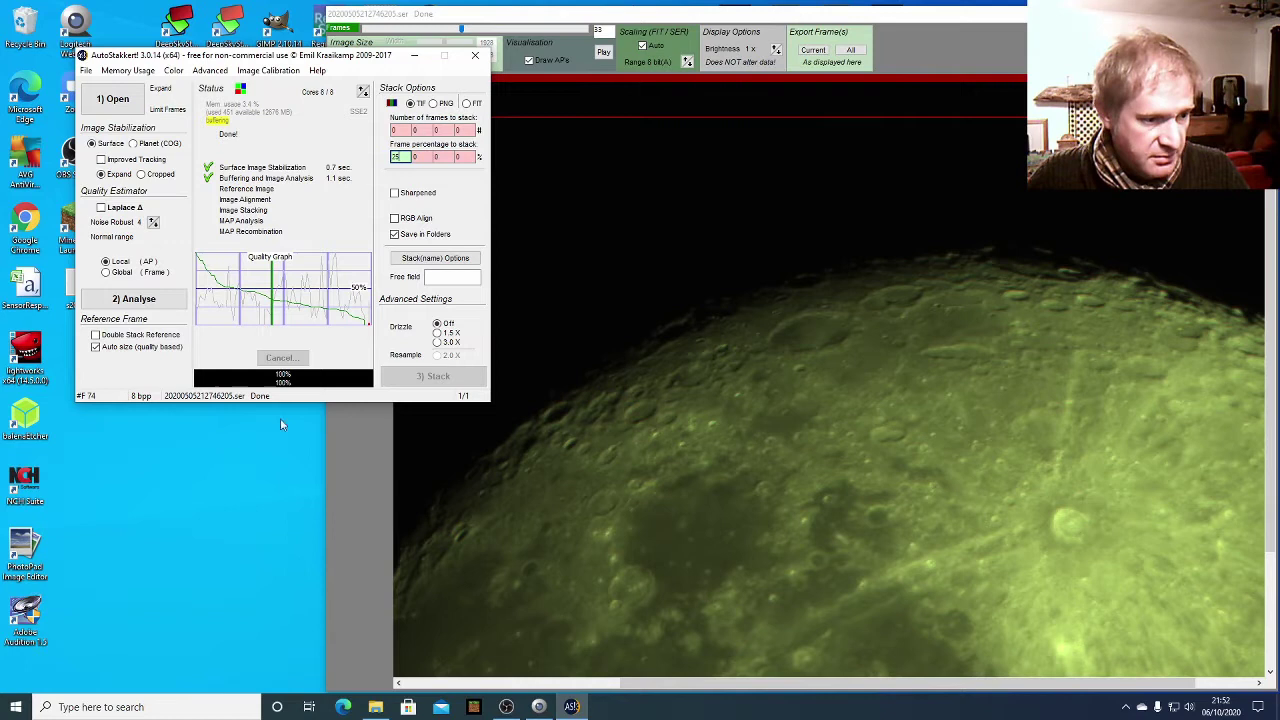
- Try AP grids at sizes 24 and 200, clearing each, then place a size-48 grid of 1138 points
{"action": "left_click", "coordinate": [354, 466]}
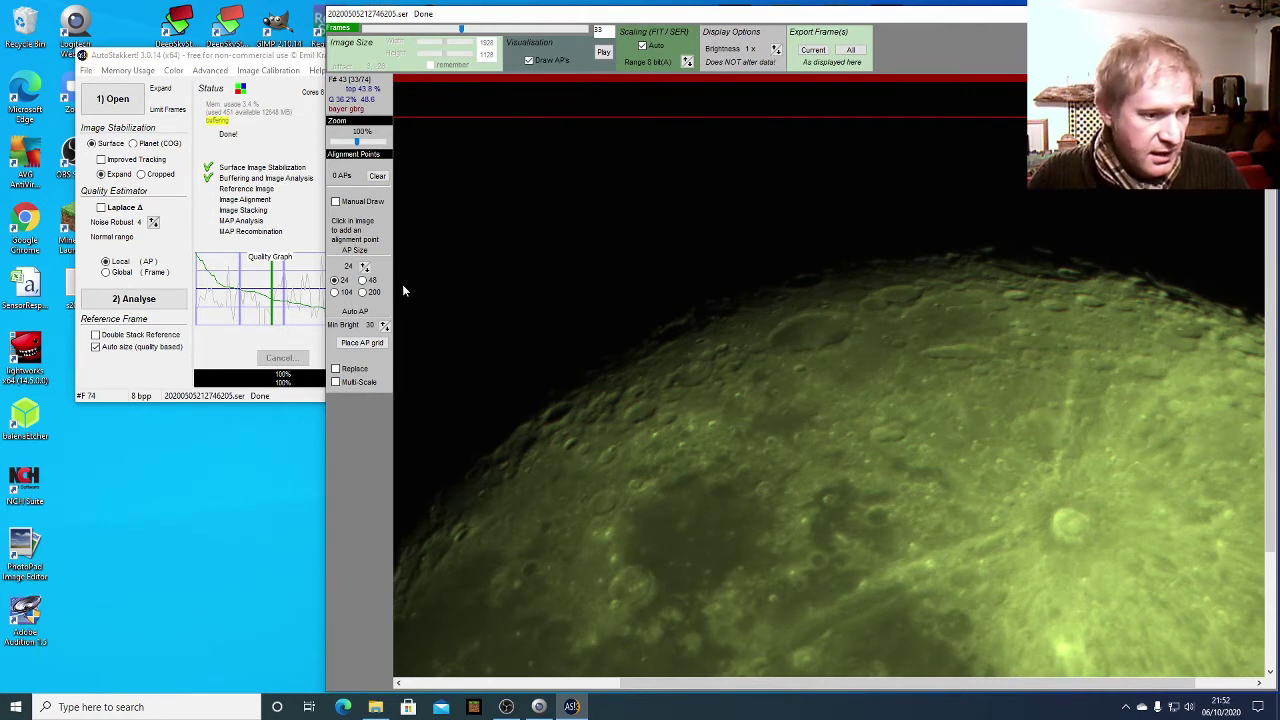
{"action": "left_click", "coordinate": [362, 344]}
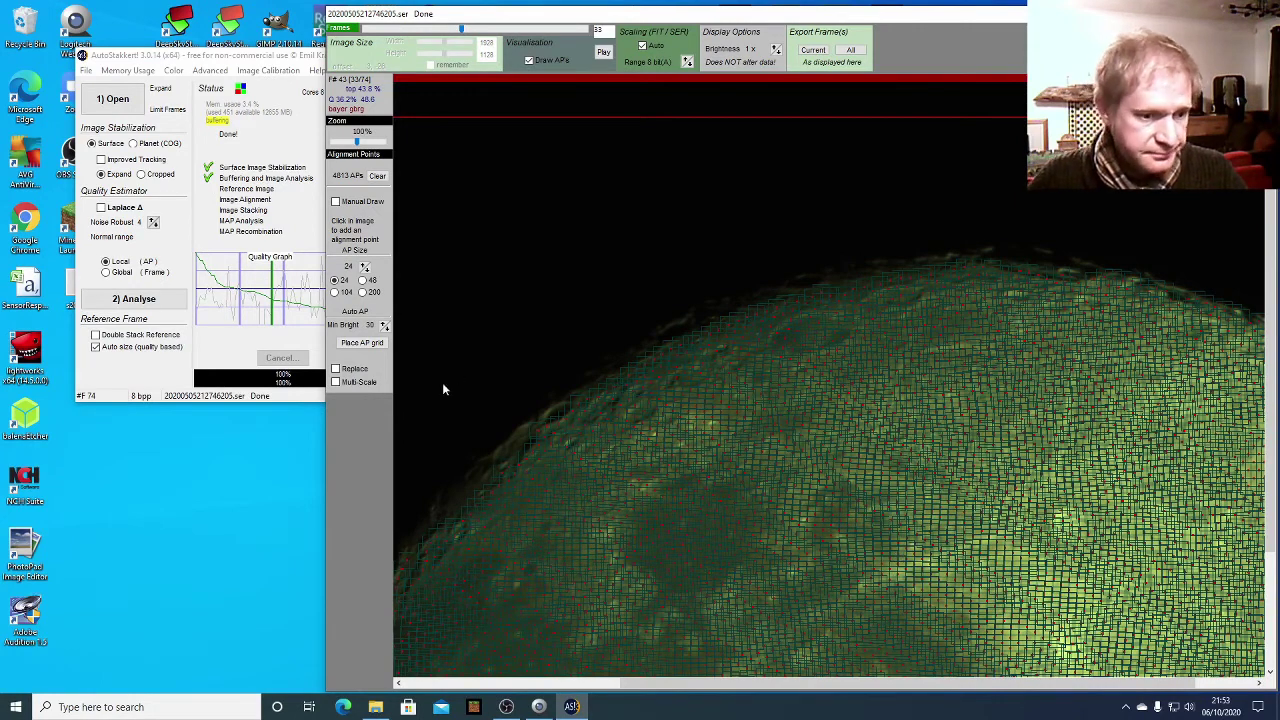
{"action": "left_click", "coordinate": [377, 176]}
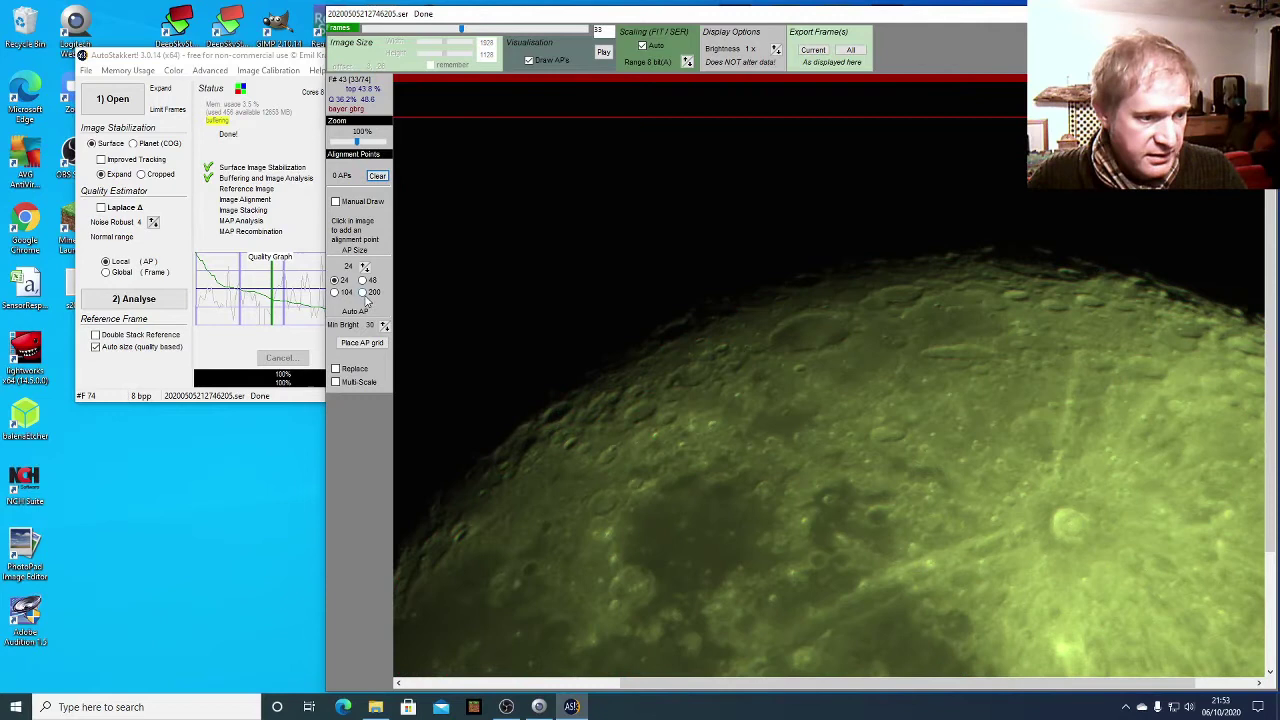
{"action": "left_click", "coordinate": [363, 292]}
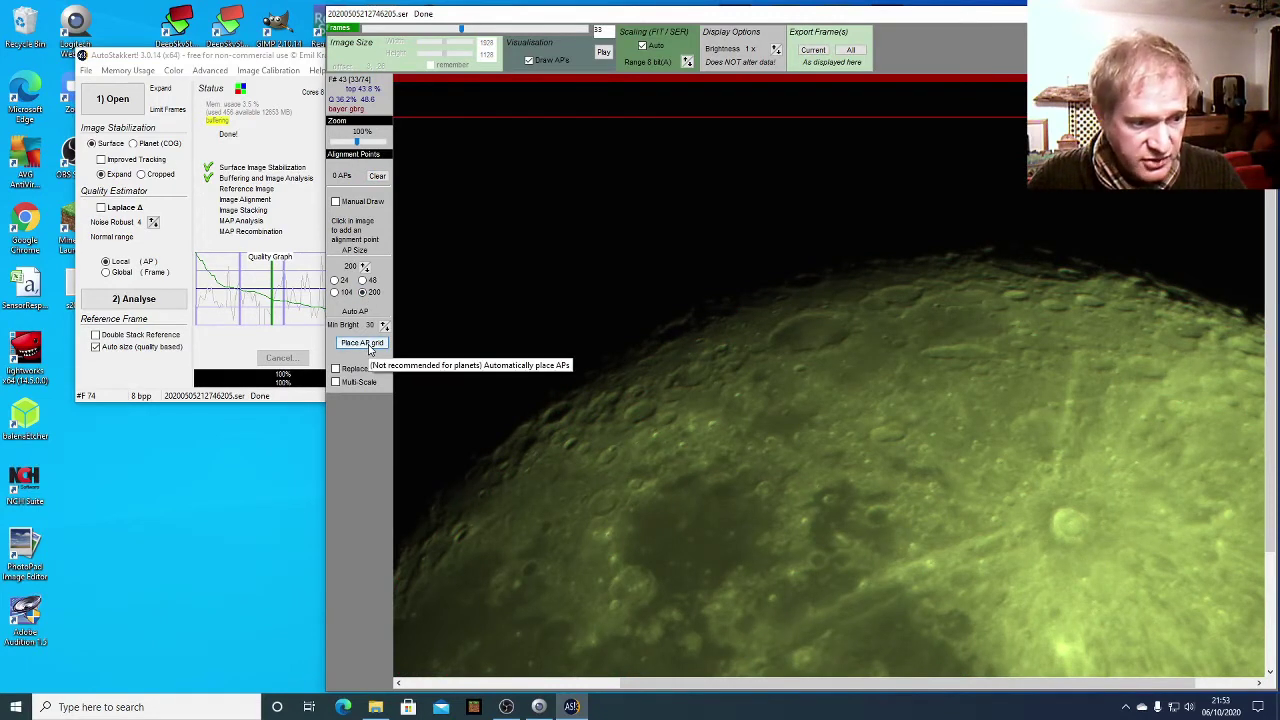
{"action": "left_click", "coordinate": [362, 343]}
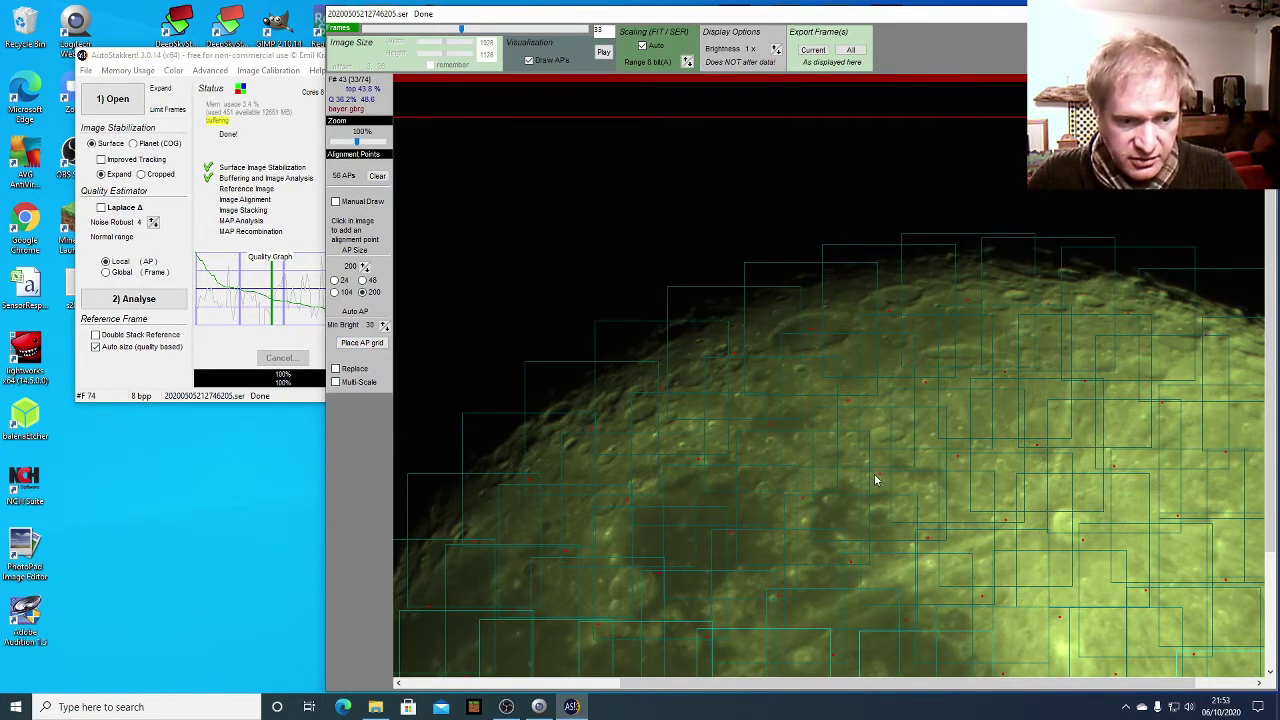
{"action": "left_click", "coordinate": [362, 280]}
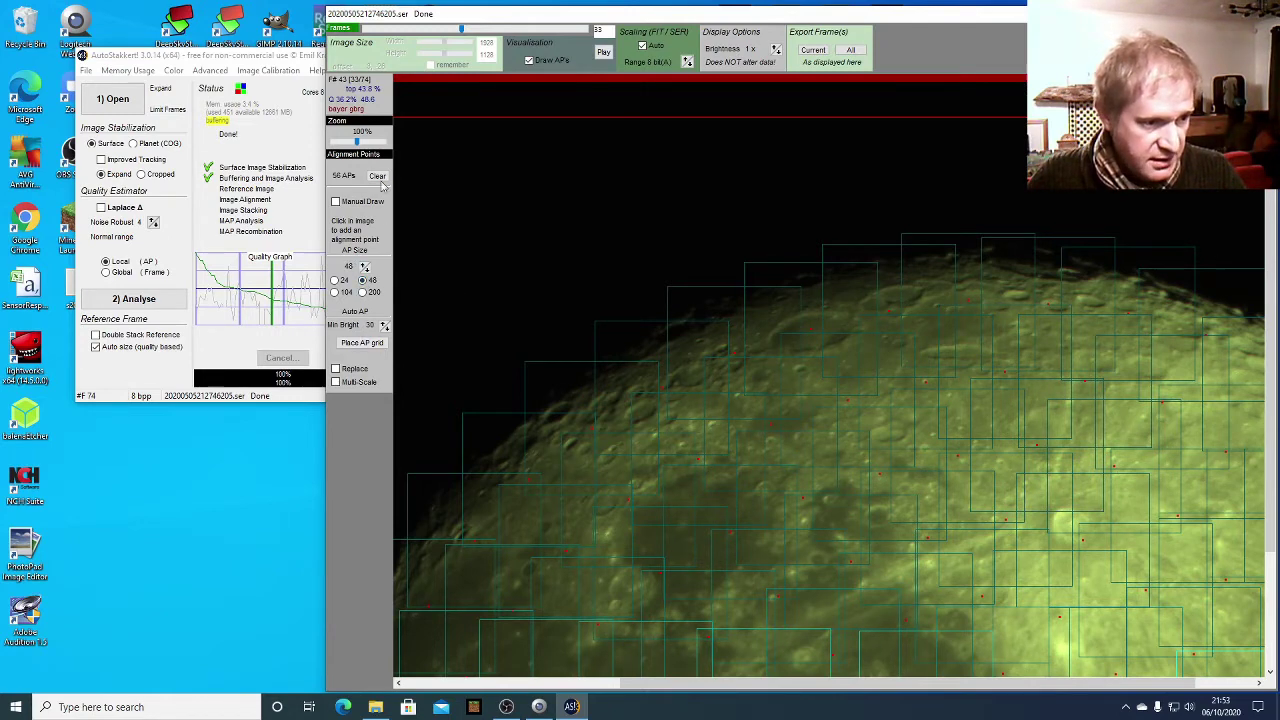
{"action": "left_click", "coordinate": [376, 177]}
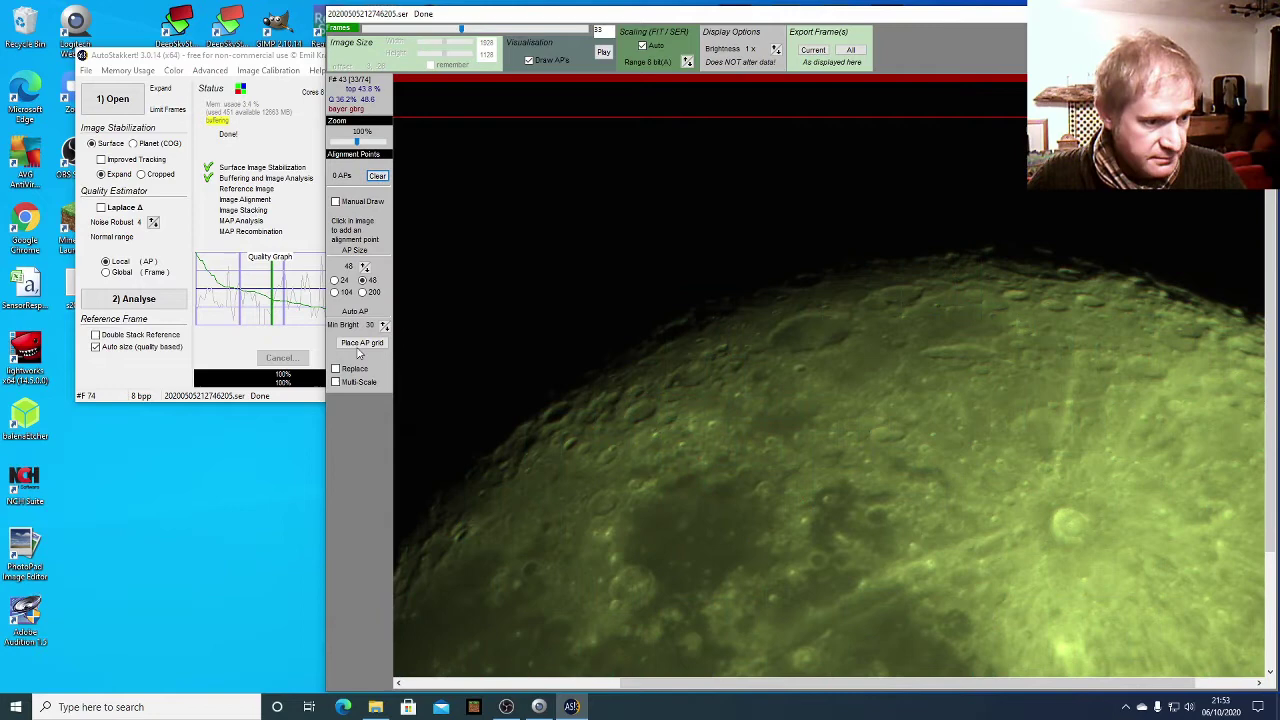
{"action": "left_click", "coordinate": [358, 343]}
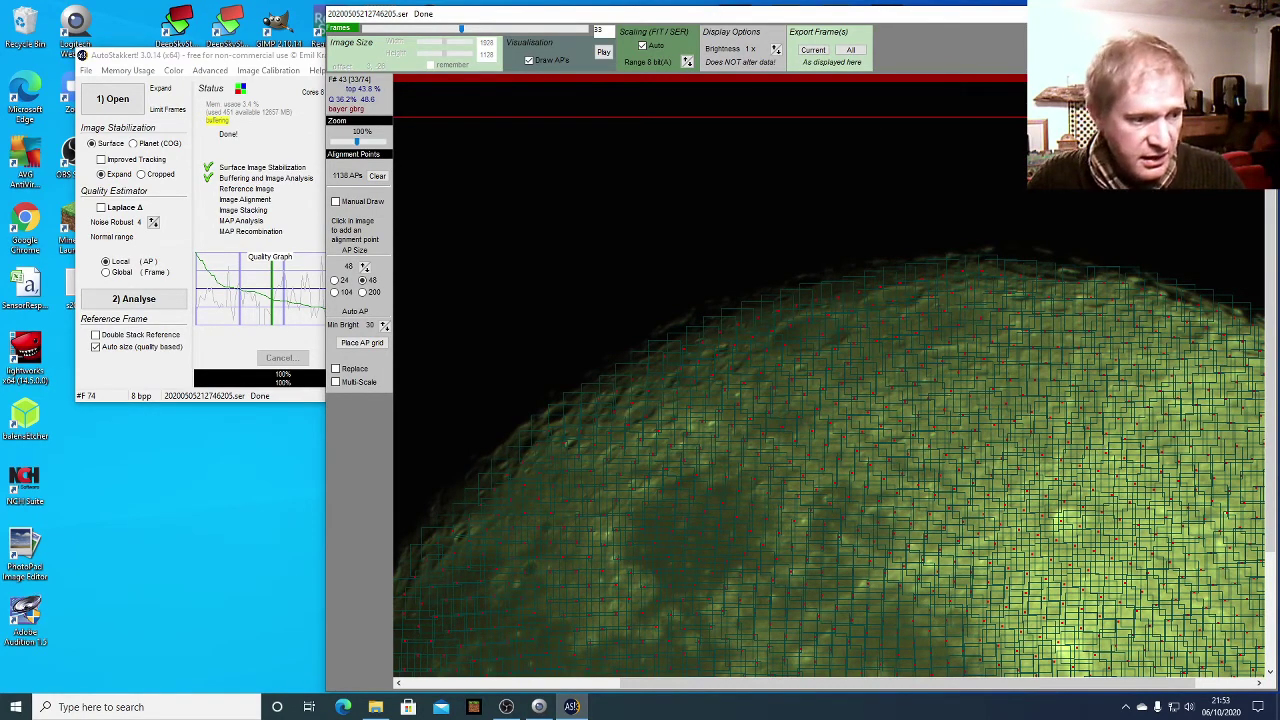
{"action": "left_click_drag", "start_coordinate": [616, 16], "coordinate": [595, 13]}
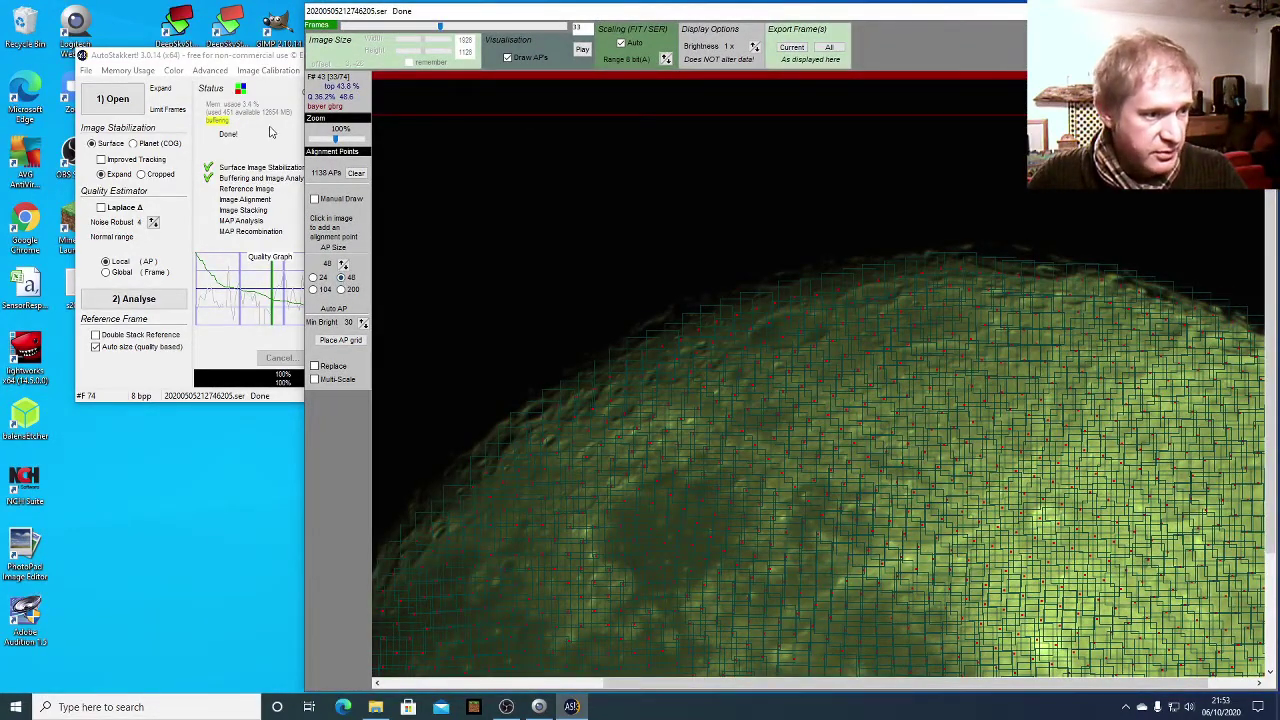
- Stack the best frames, then show the Moon folder with its new AS_P25 output
{"action": "left_click", "coordinate": [264, 58]}
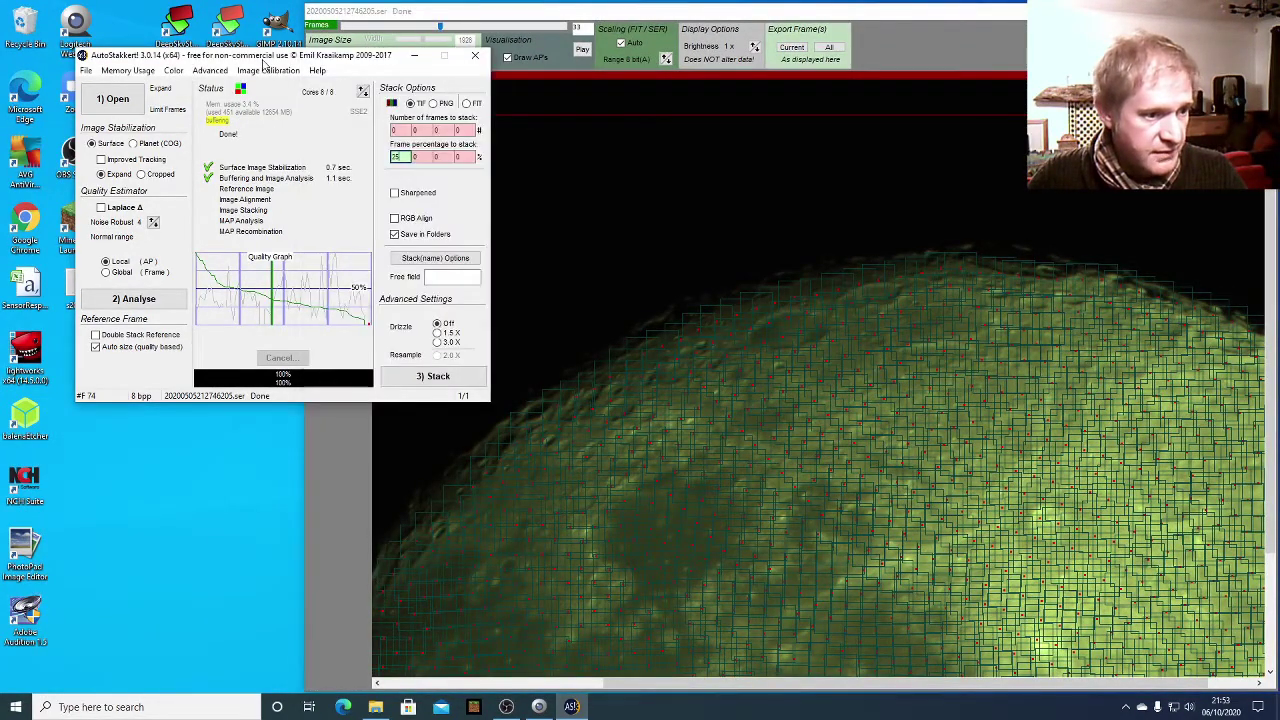
{"action": "left_click", "coordinate": [436, 377]}
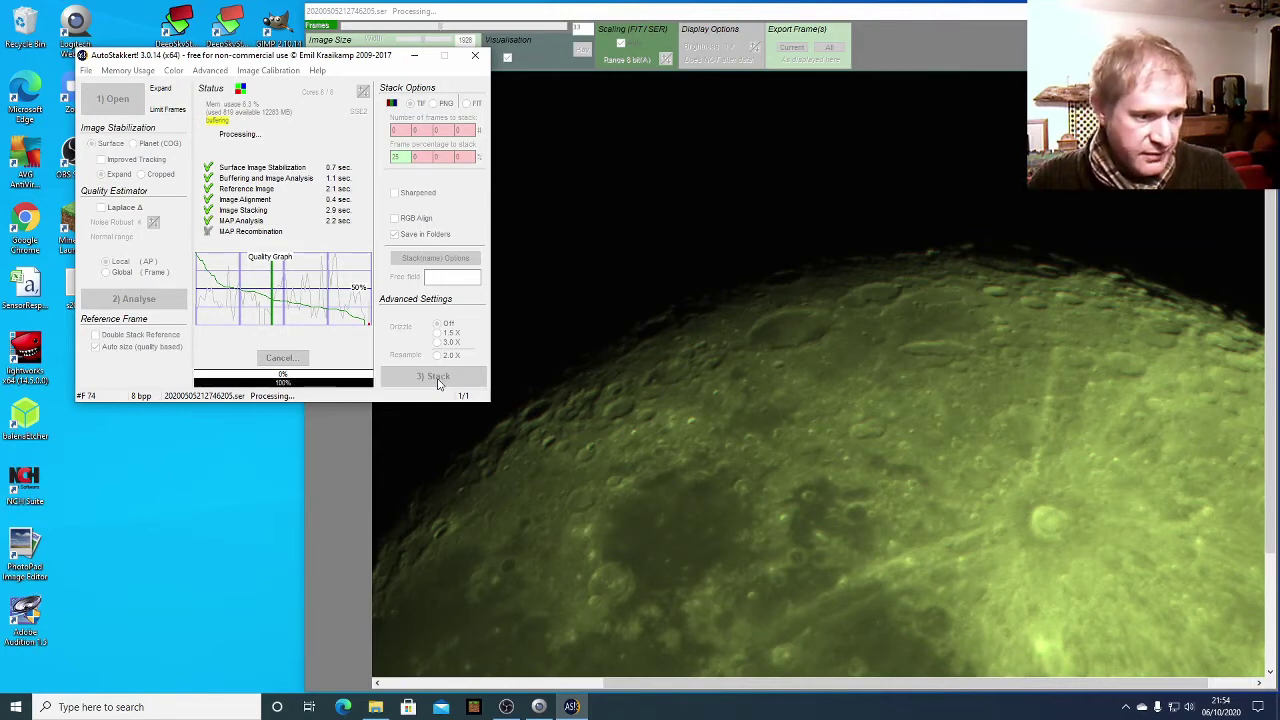
{"action": "left_click", "coordinate": [500, 520]}
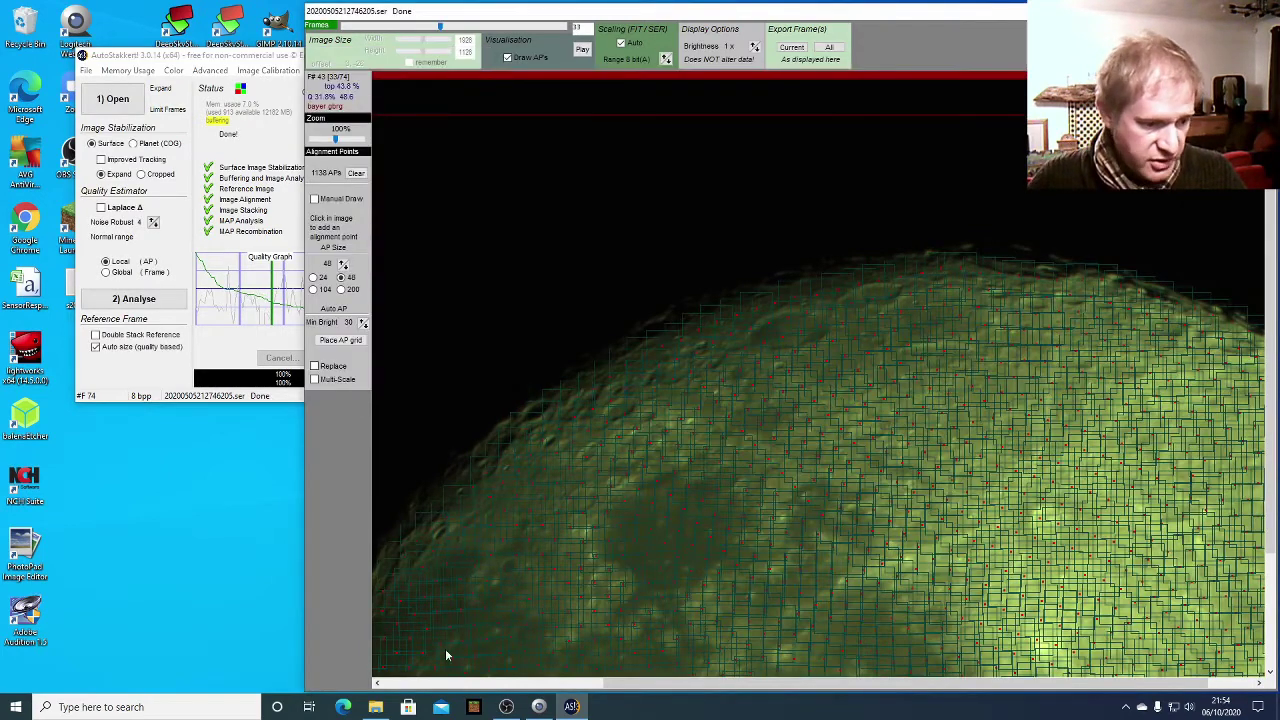
{"action": "left_click", "coordinate": [375, 707]}
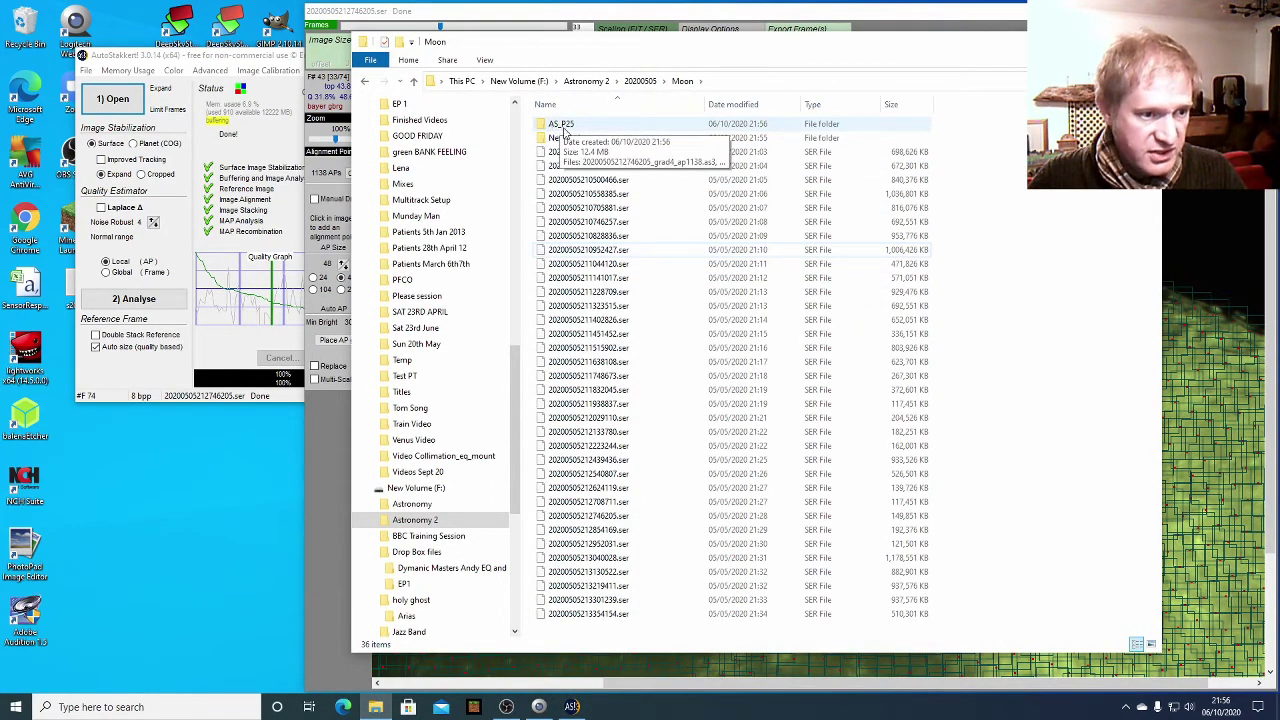
{"action": "double_click", "coordinate": [561, 124]}
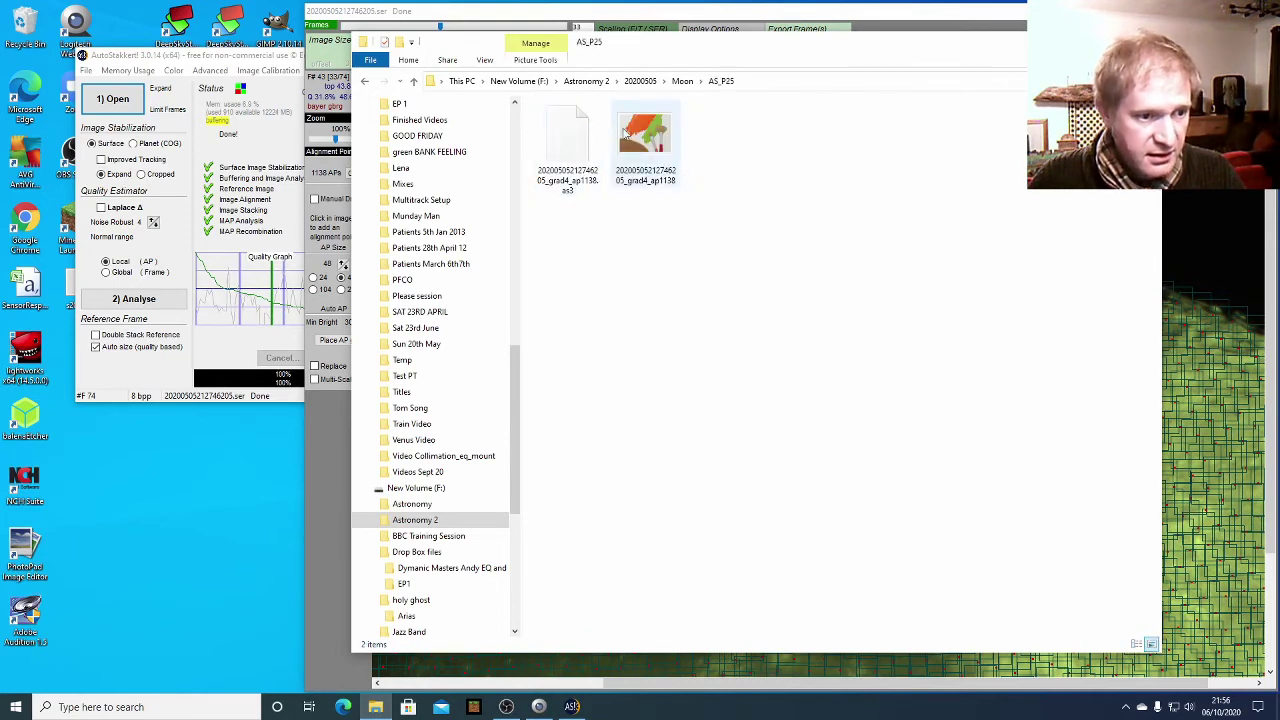
{"action": "double_click", "coordinate": [640, 140]}
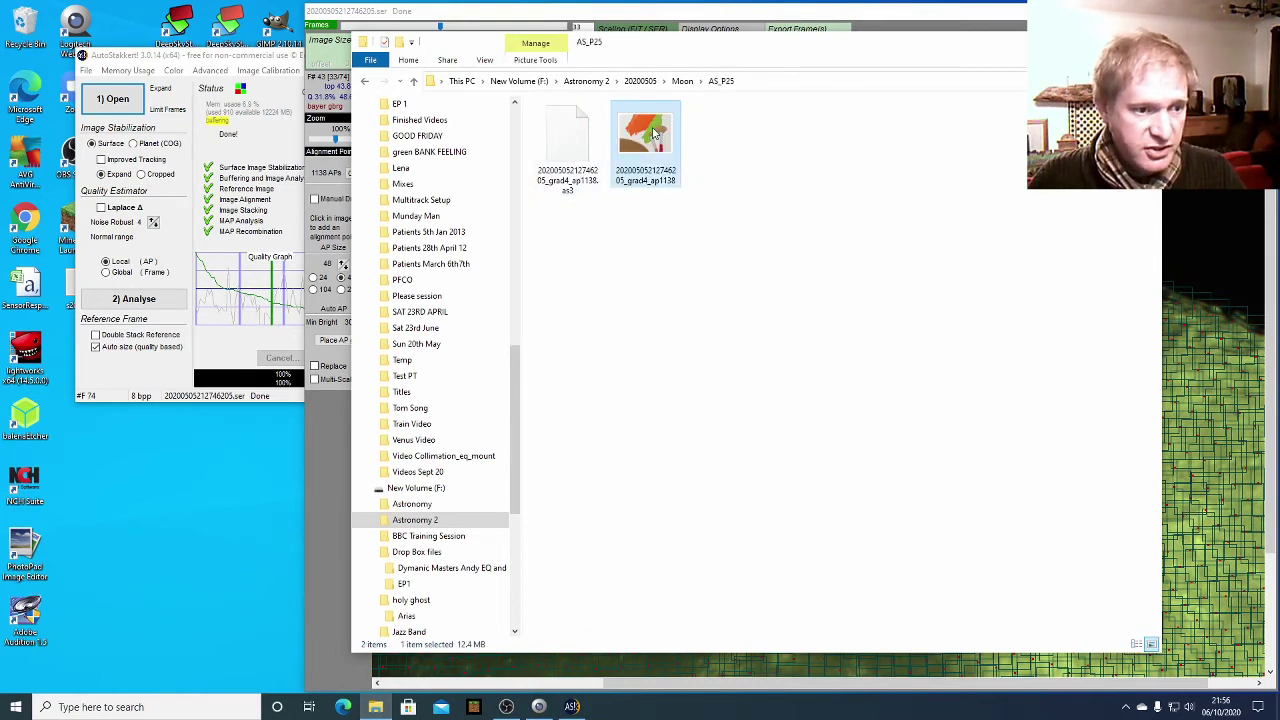
{"action": "left_click_drag", "start_coordinate": [808, 63], "coordinate": [723, 35]}
{"action": "left_click_drag", "start_coordinate": [860, 605], "coordinate": [1257, 679]}
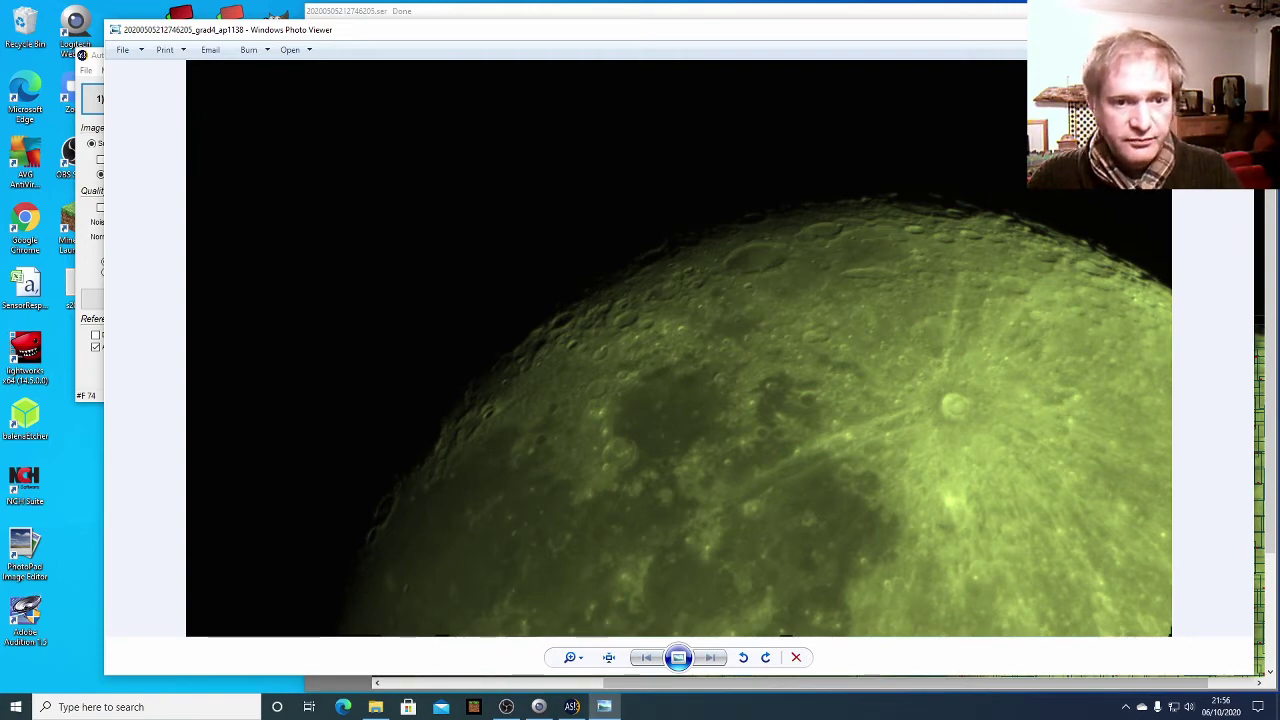
- Close the photo preview and then AutoStakkert!, leaving the AS_P25 folder open
{"action": "key", "text": "alt+F4"}
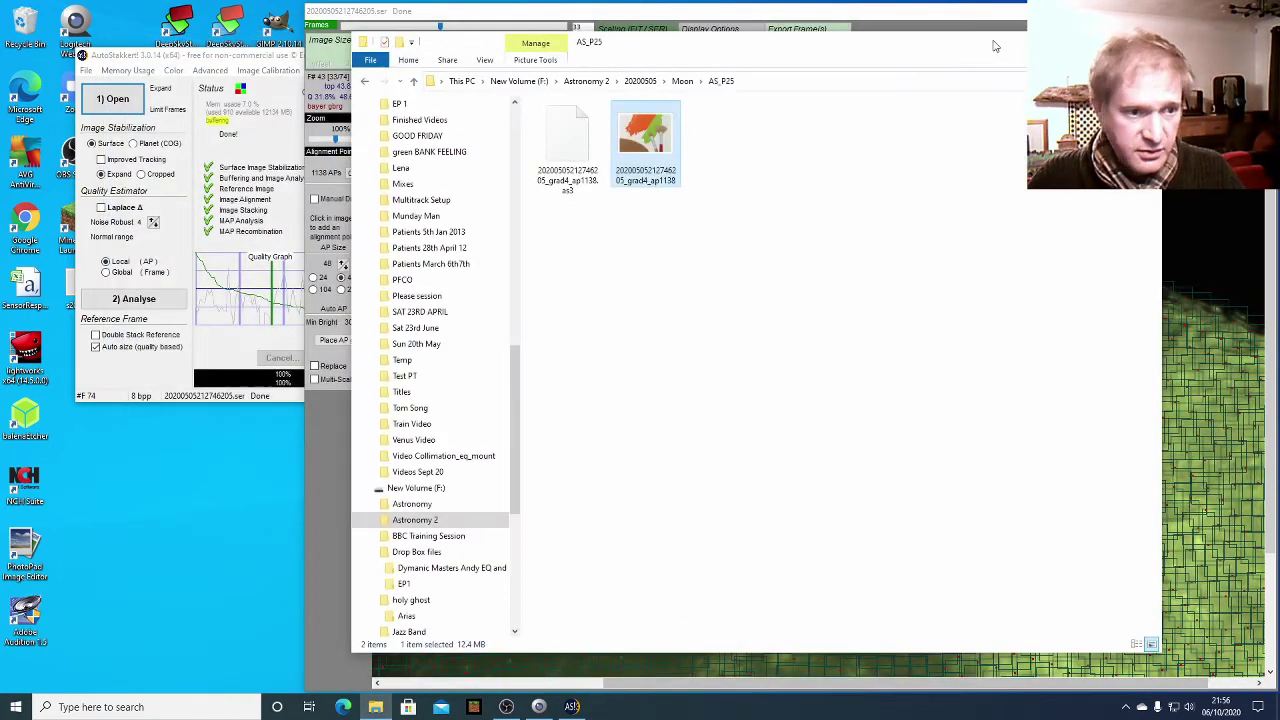
{"action": "left_click", "coordinate": [1015, 14]}
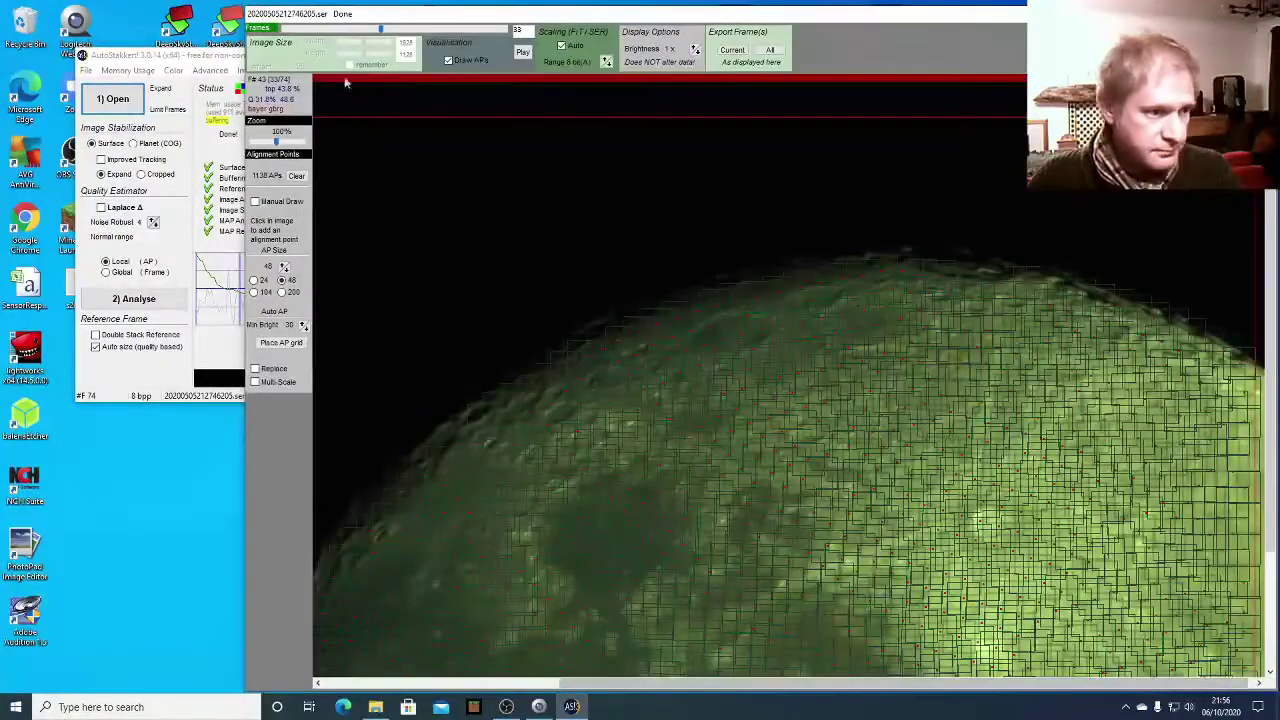
{"action": "left_click", "coordinate": [216, 57]}
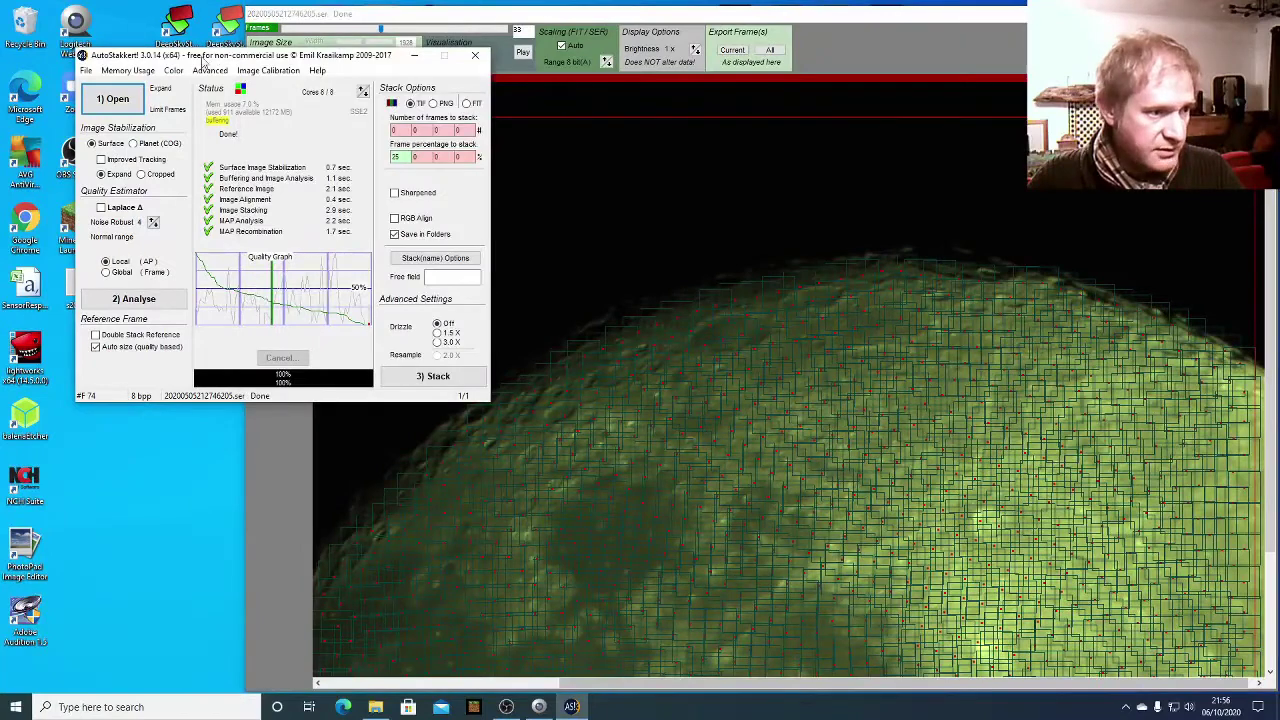
{"action": "left_click", "coordinate": [475, 57]}
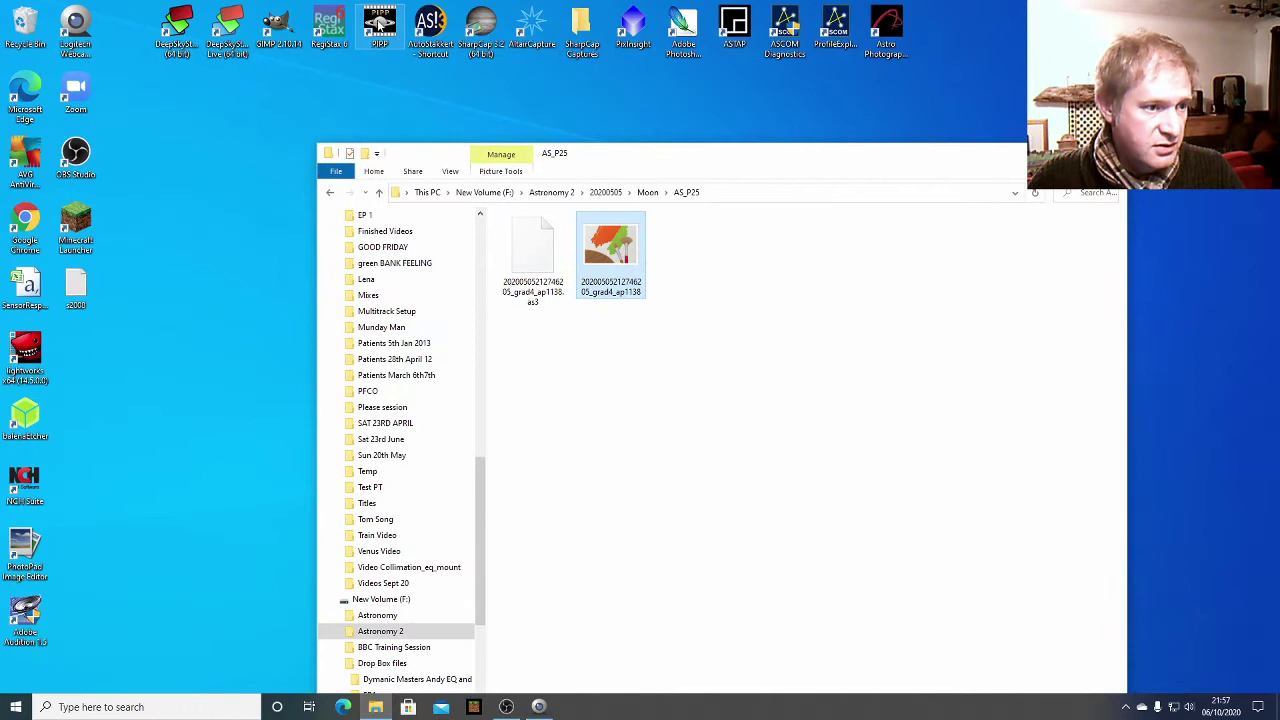
- Launch RegiStax 6 and load the stacked moon TIF from the AS_P25 folder
{"action": "double_click", "coordinate": [329, 26]}
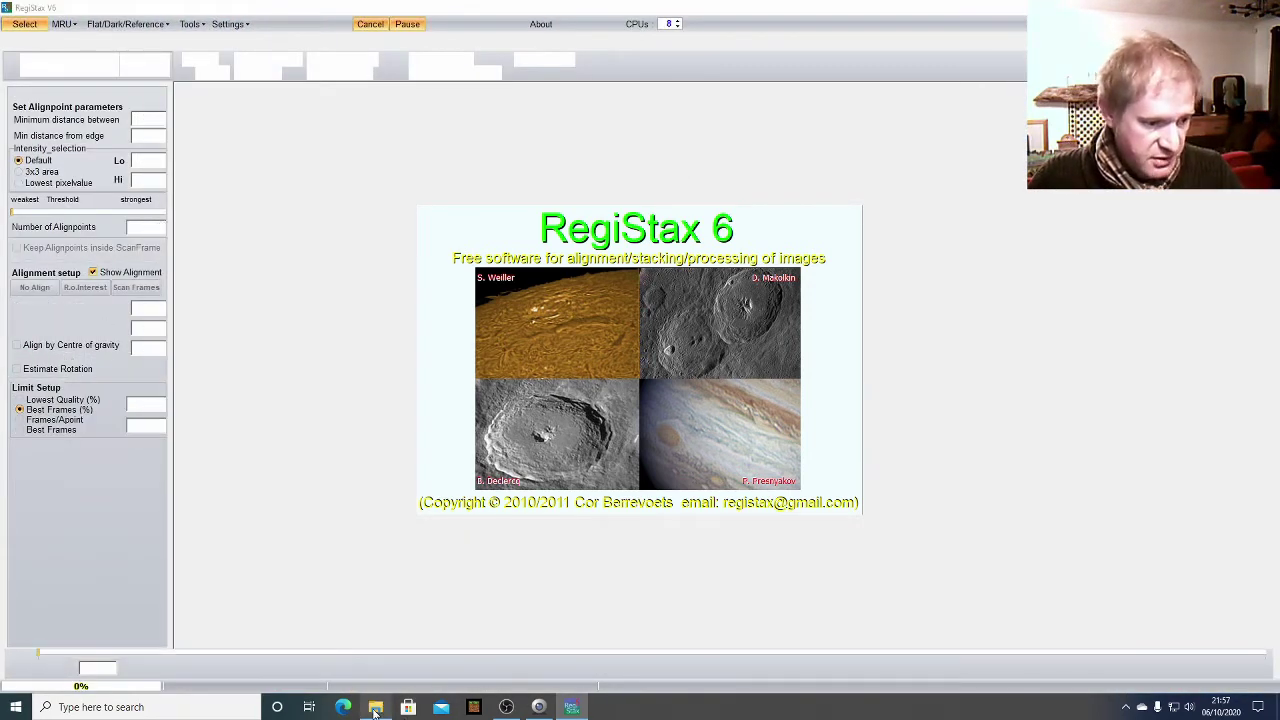
{"action": "left_click", "coordinate": [375, 707]}
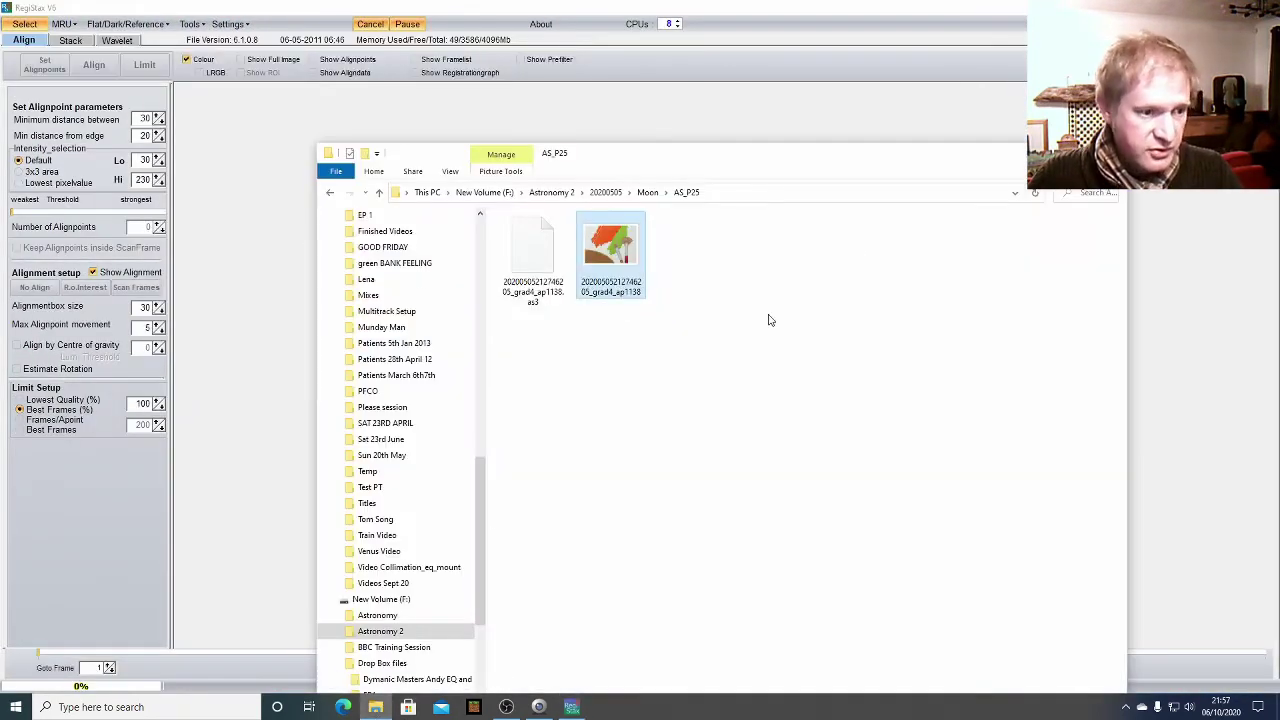
{"action": "left_click_drag", "start_coordinate": [617, 250], "coordinate": [243, 257]}
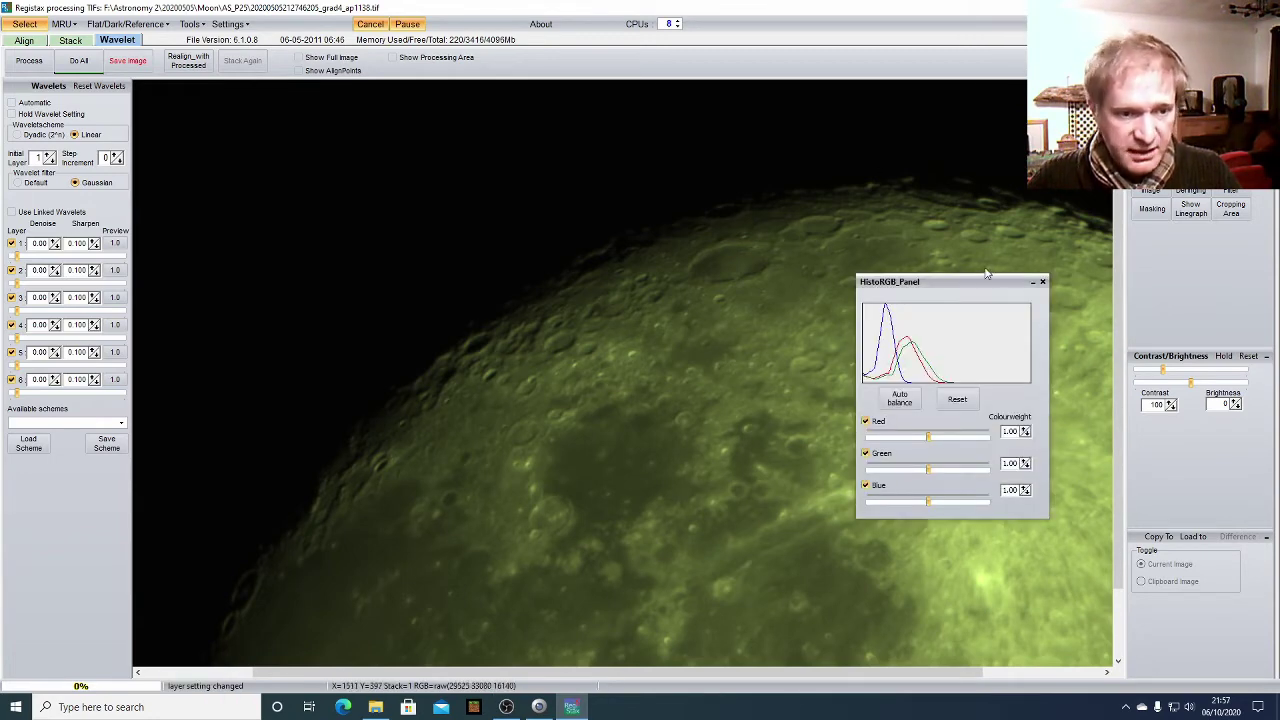
- Show the processing area and auto-balance colours to red 1.02, green 0.91, blue 1.68
{"action": "left_click_drag", "start_coordinate": [985, 276], "coordinate": [332, 119]}
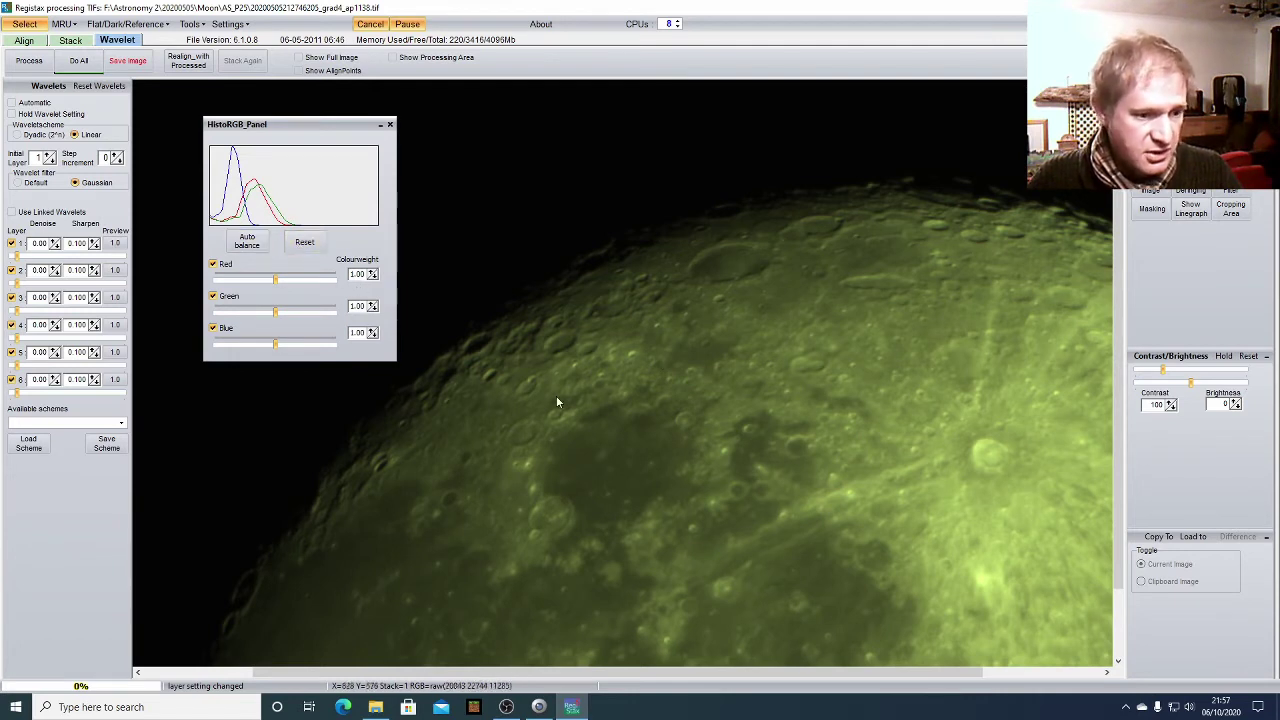
{"action": "left_click", "coordinate": [393, 58]}
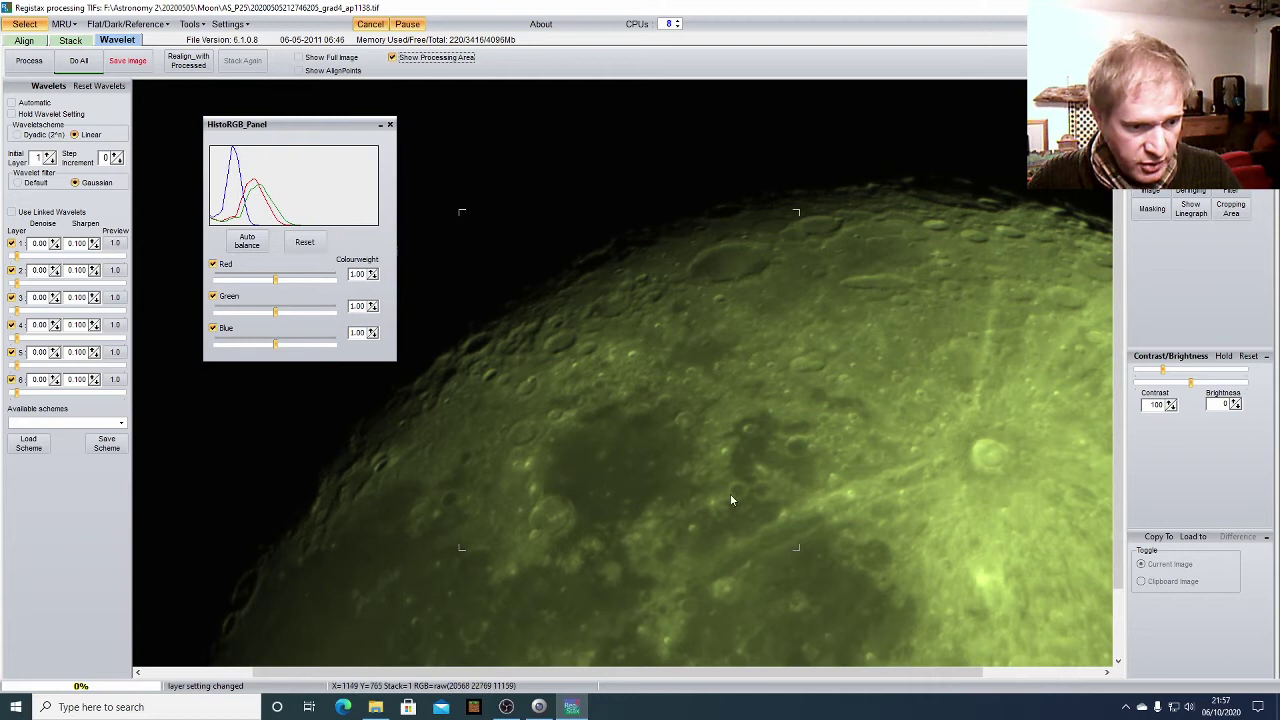
{"action": "left_click", "coordinate": [779, 514]}
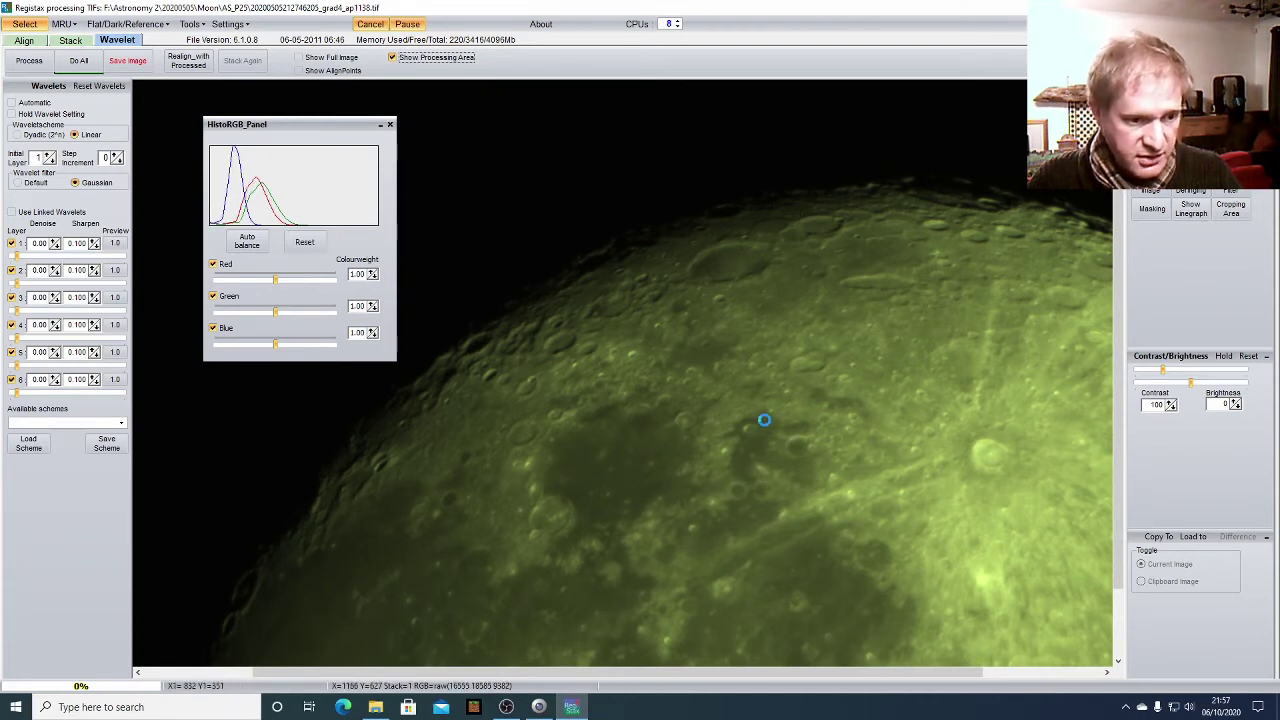
{"action": "left_click", "coordinate": [250, 243]}
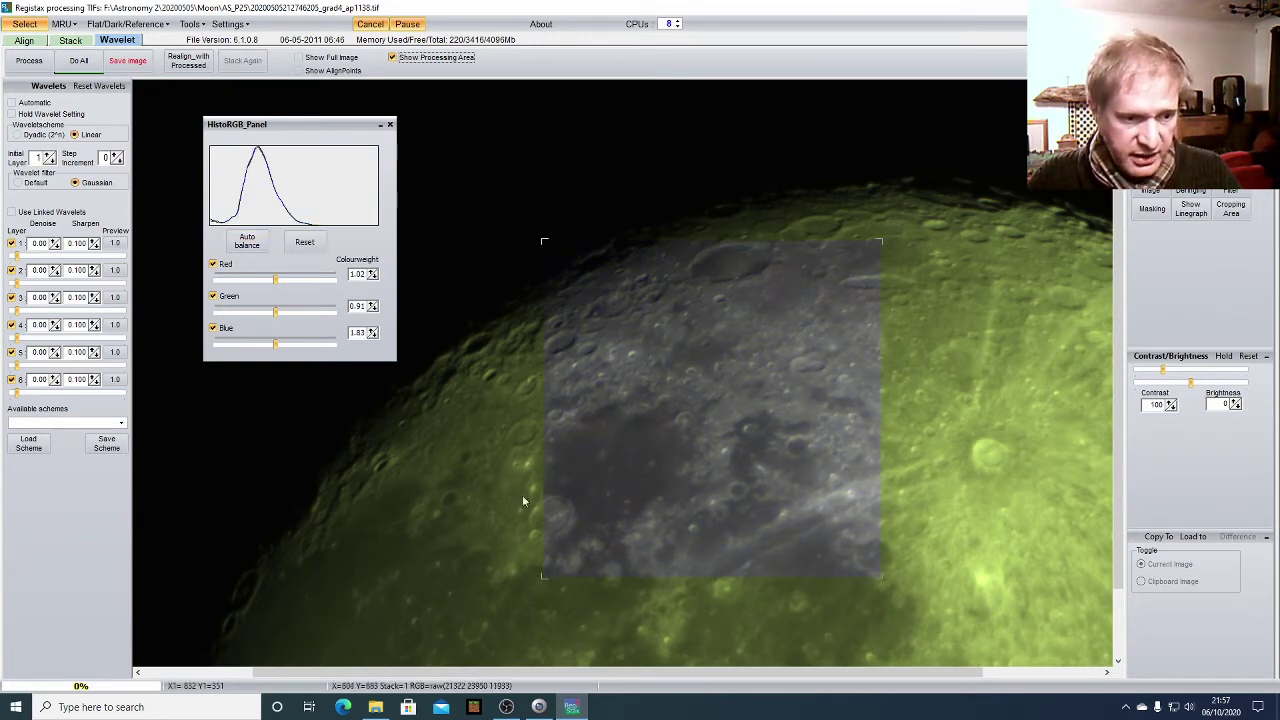
{"action": "left_click", "coordinate": [372, 336]}
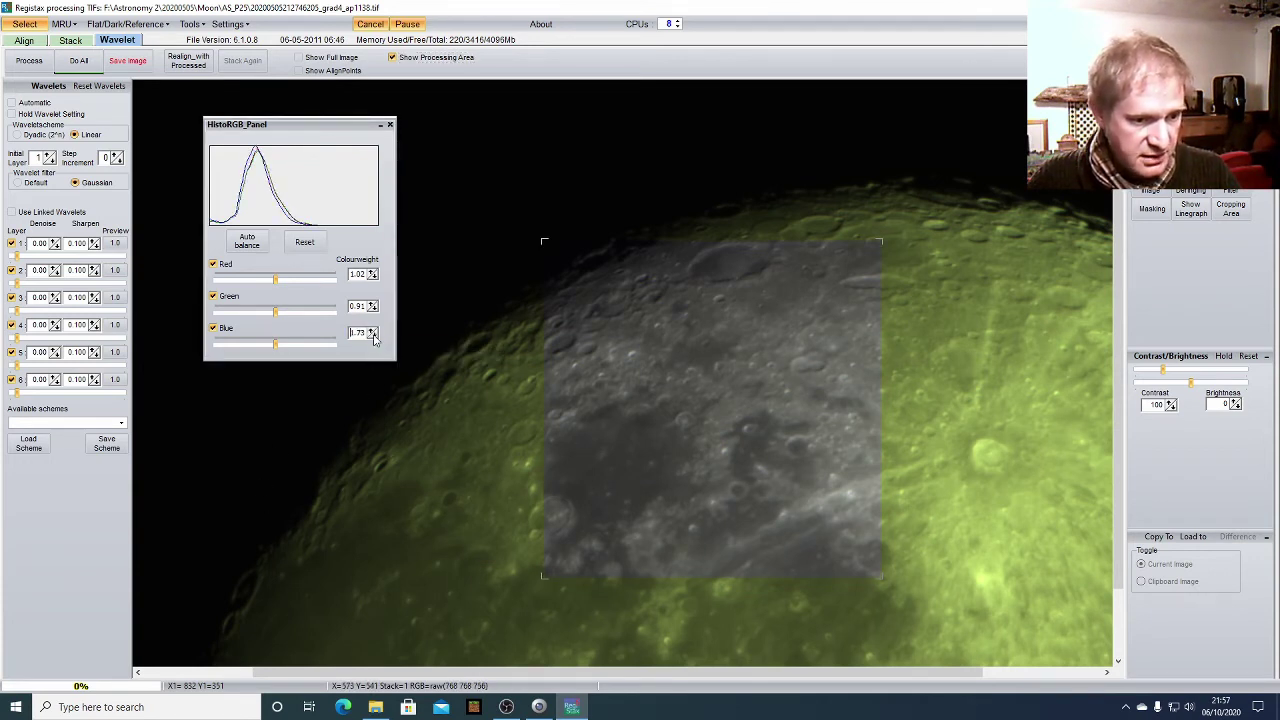
{"action": "left_click", "coordinate": [372, 336]}
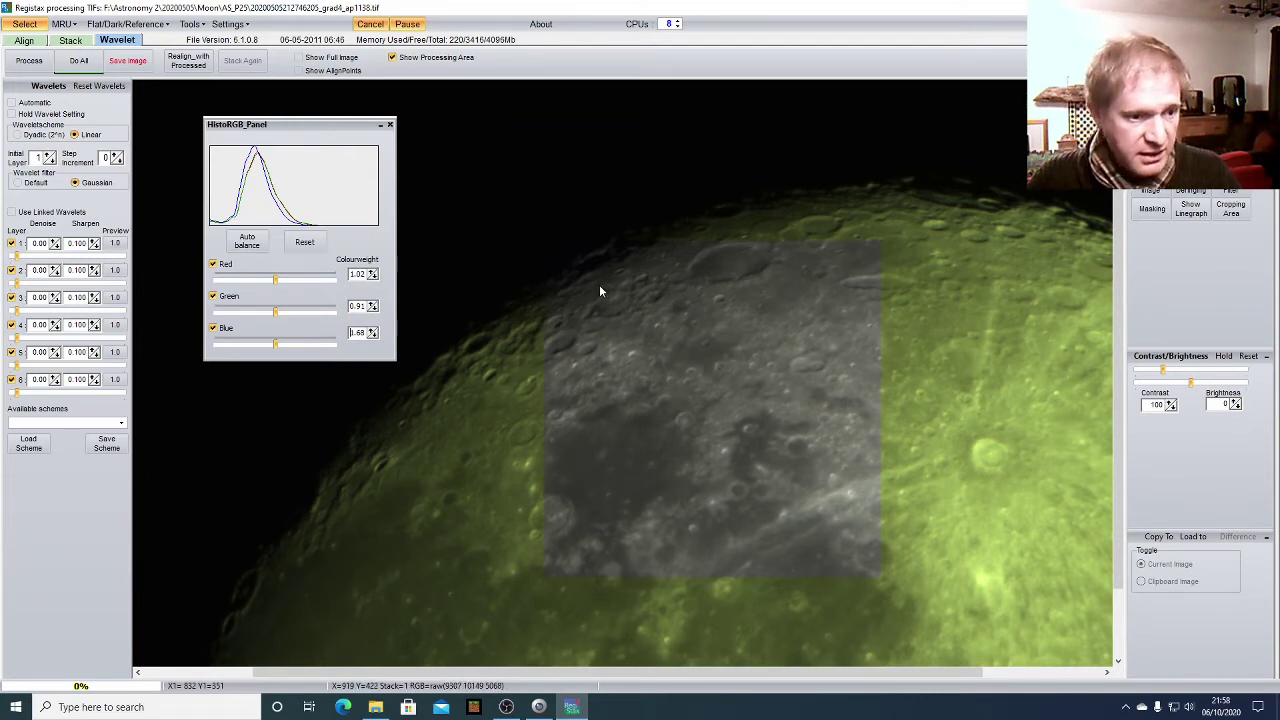
- Run Do All in the Wavelet tab so the colour balance covers the whole moon image
{"action": "left_click", "coordinate": [78, 62]}
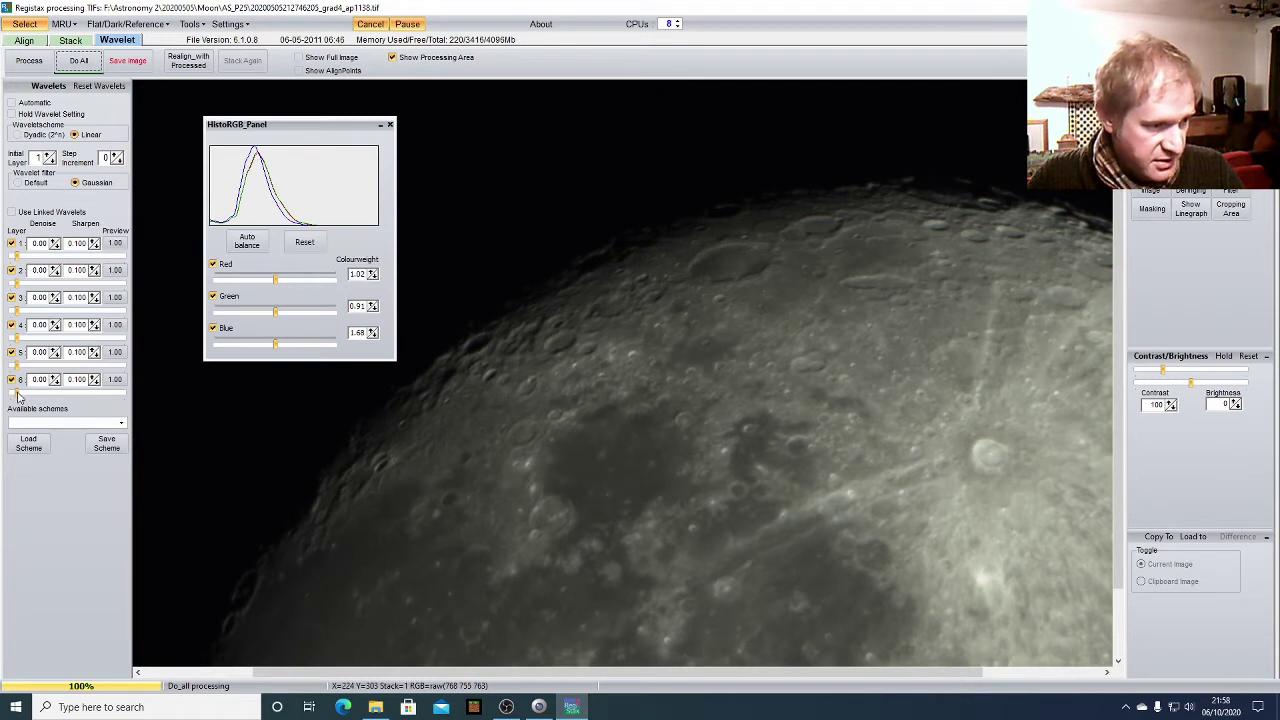
- Tune wavelet sharpening on layers 5 and 6, settling layer 6 at 38.6
{"action": "left_click_drag", "start_coordinate": [17, 396], "coordinate": [68, 398]}
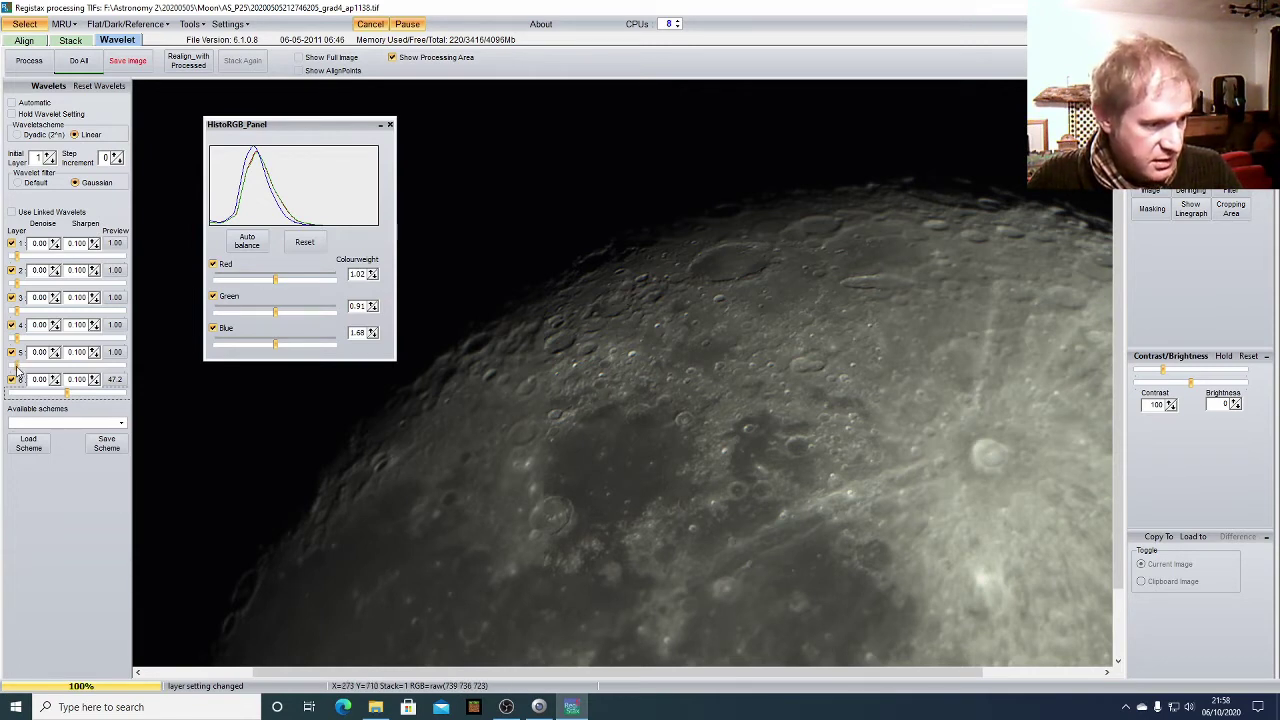
{"action": "left_click_drag", "start_coordinate": [17, 370], "coordinate": [36, 372]}
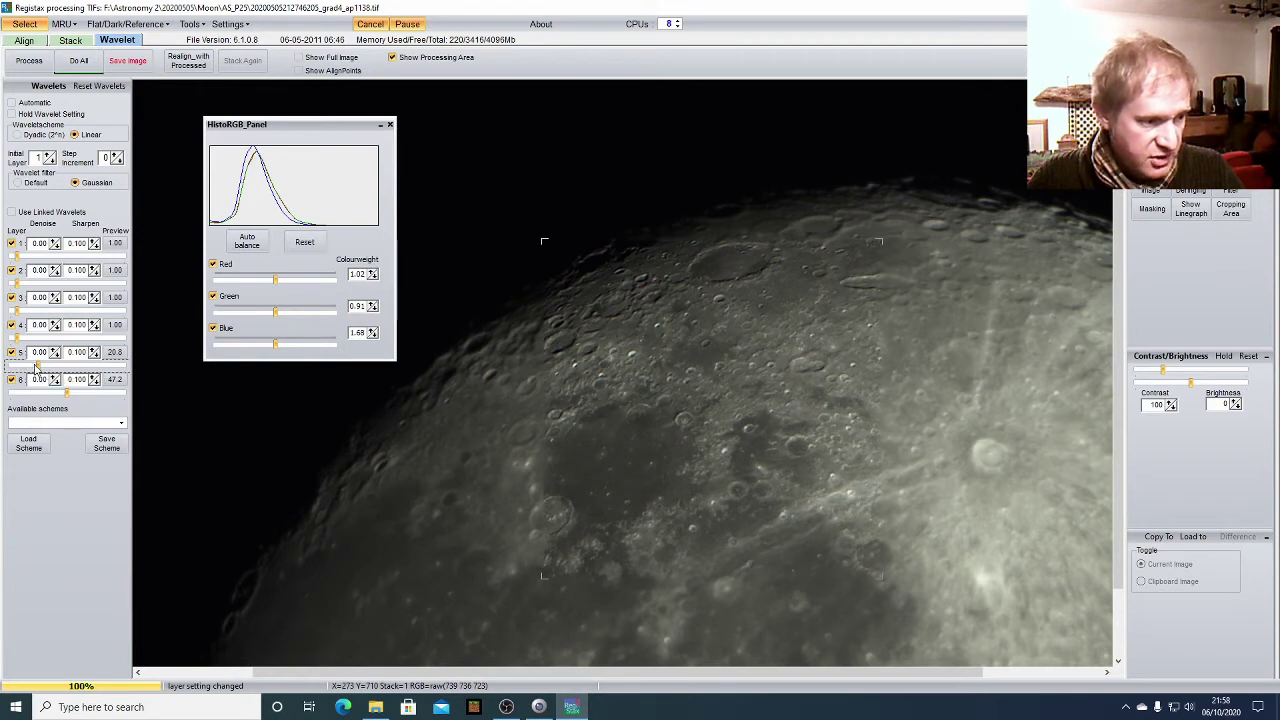
{"action": "left_click_drag", "start_coordinate": [38, 370], "coordinate": [36, 368]}
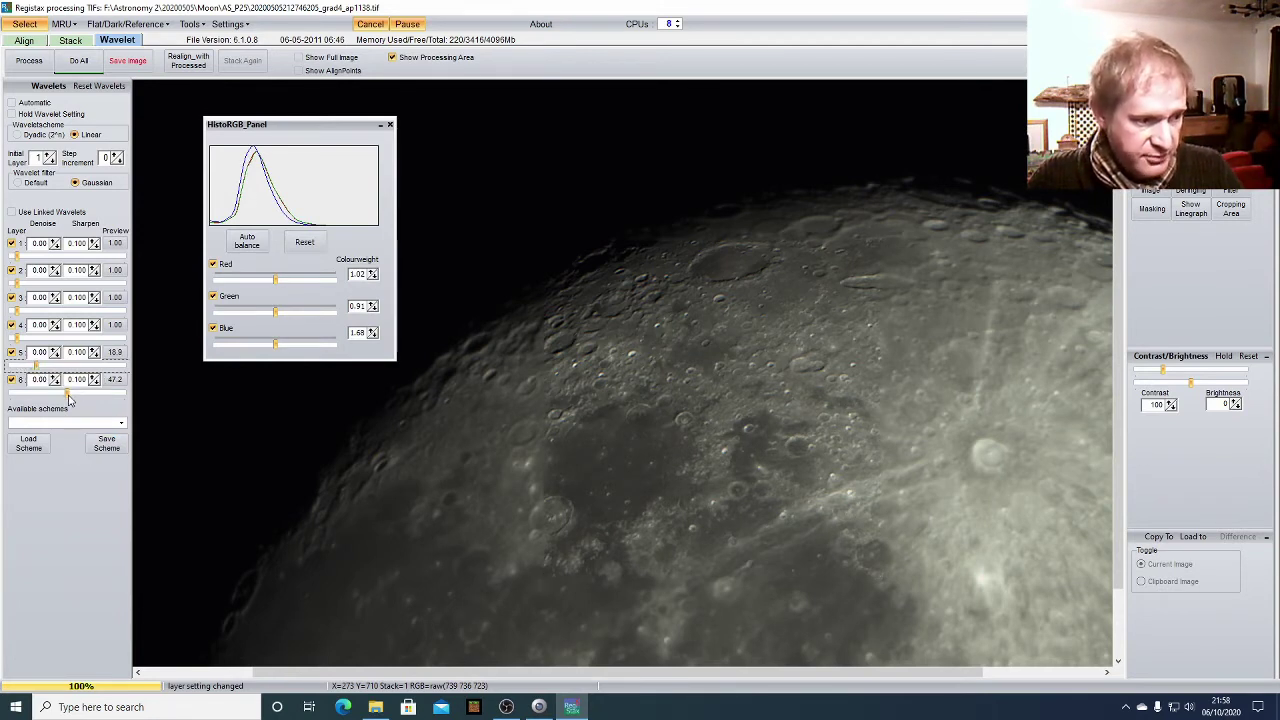
{"action": "left_click_drag", "start_coordinate": [68, 395], "coordinate": [180, 398]}
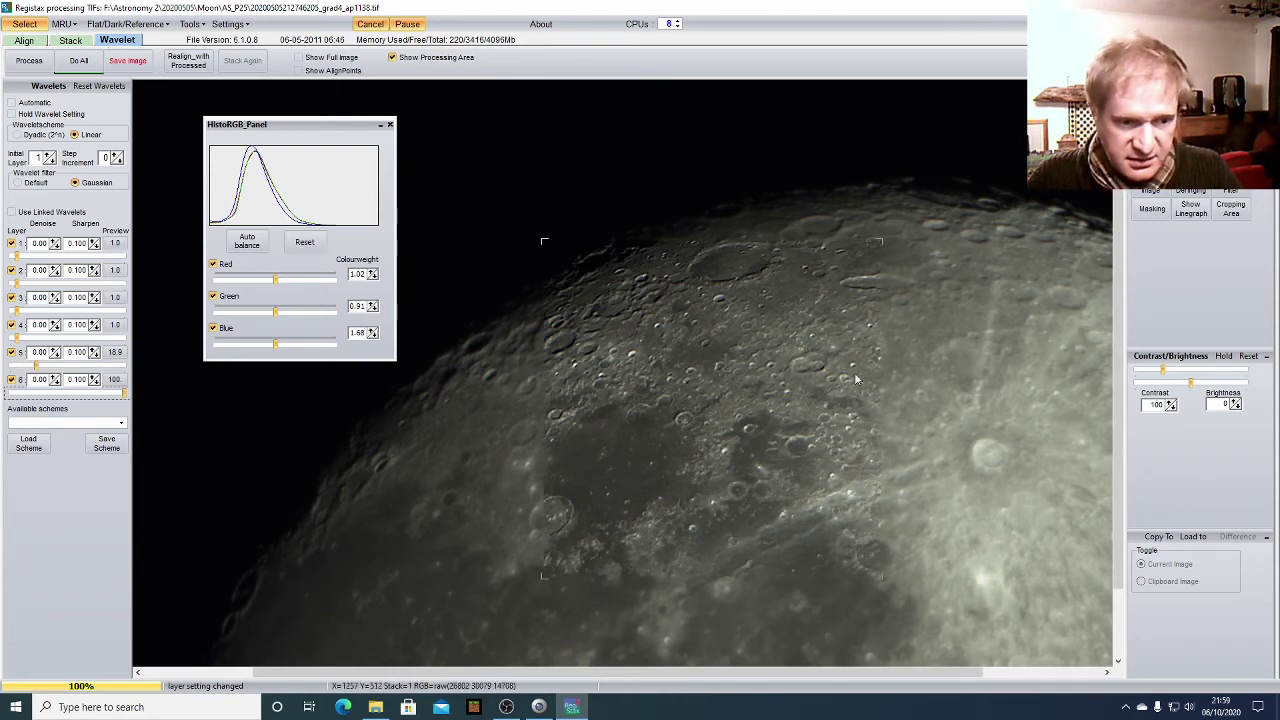
{"action": "left_click", "coordinate": [124, 396]}
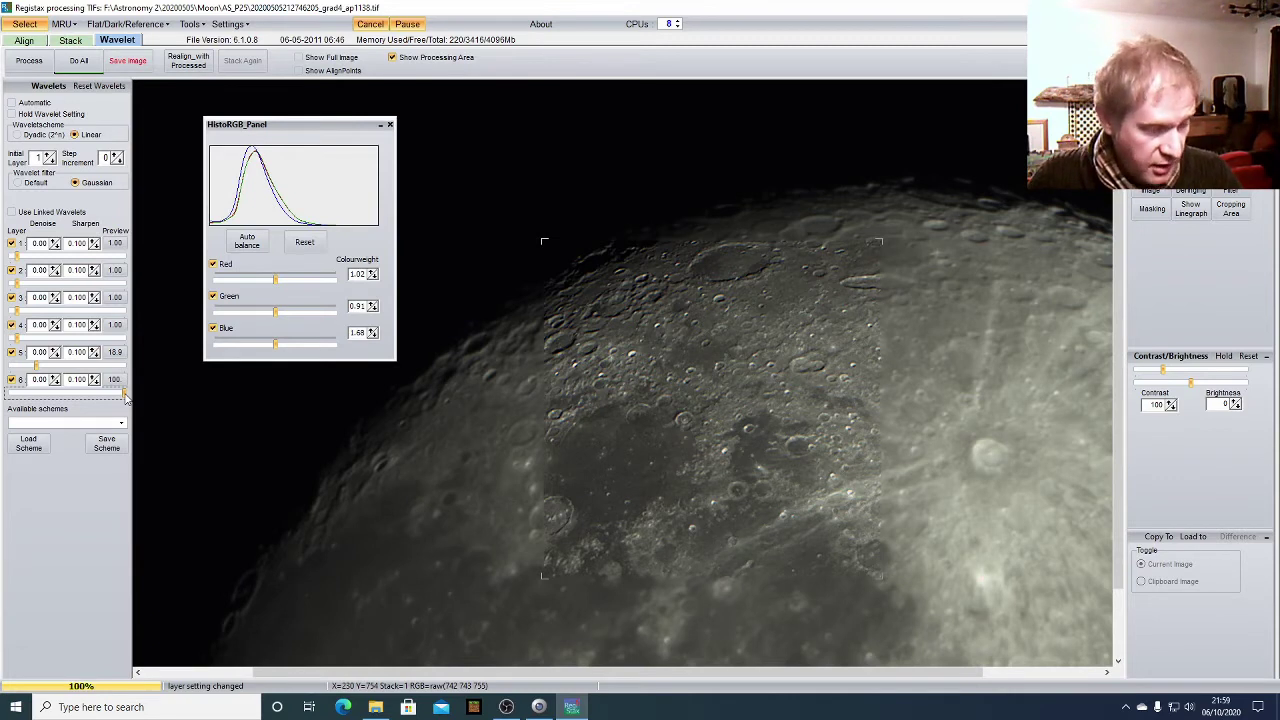
{"action": "left_click_drag", "start_coordinate": [124, 396], "coordinate": [58, 395]}
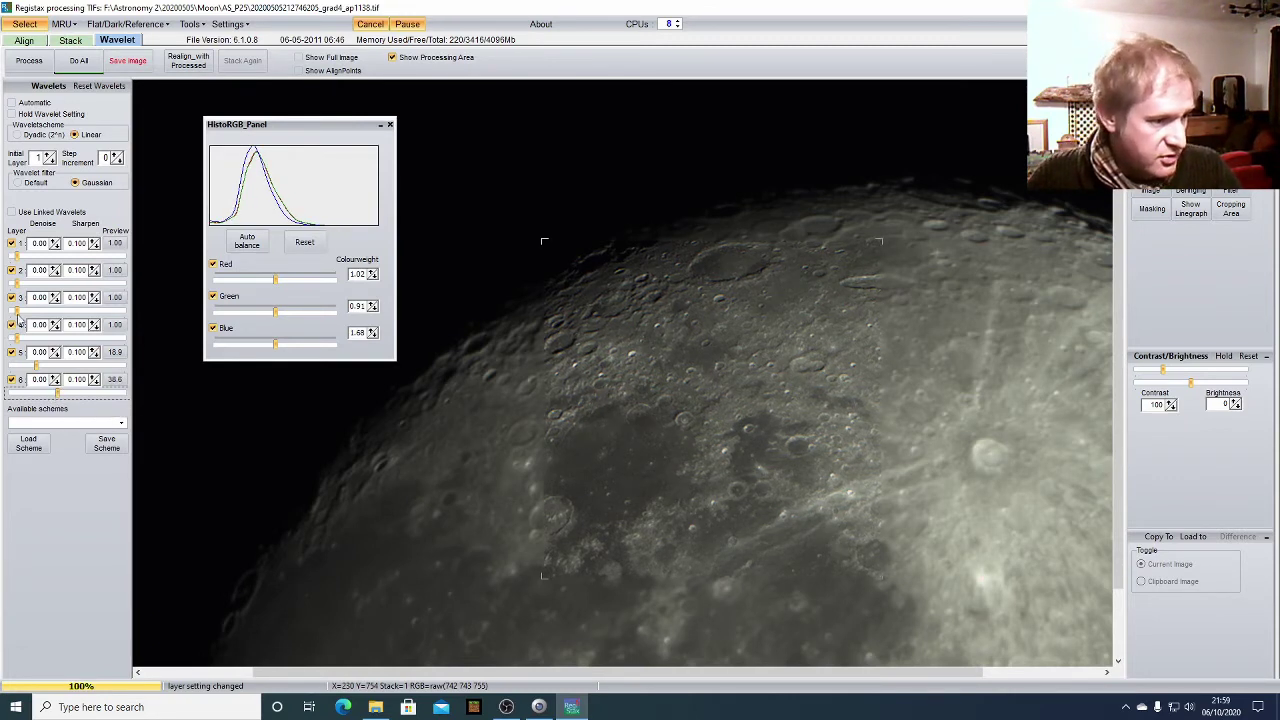
{"action": "left_click_drag", "start_coordinate": [36, 367], "coordinate": [34, 342]}
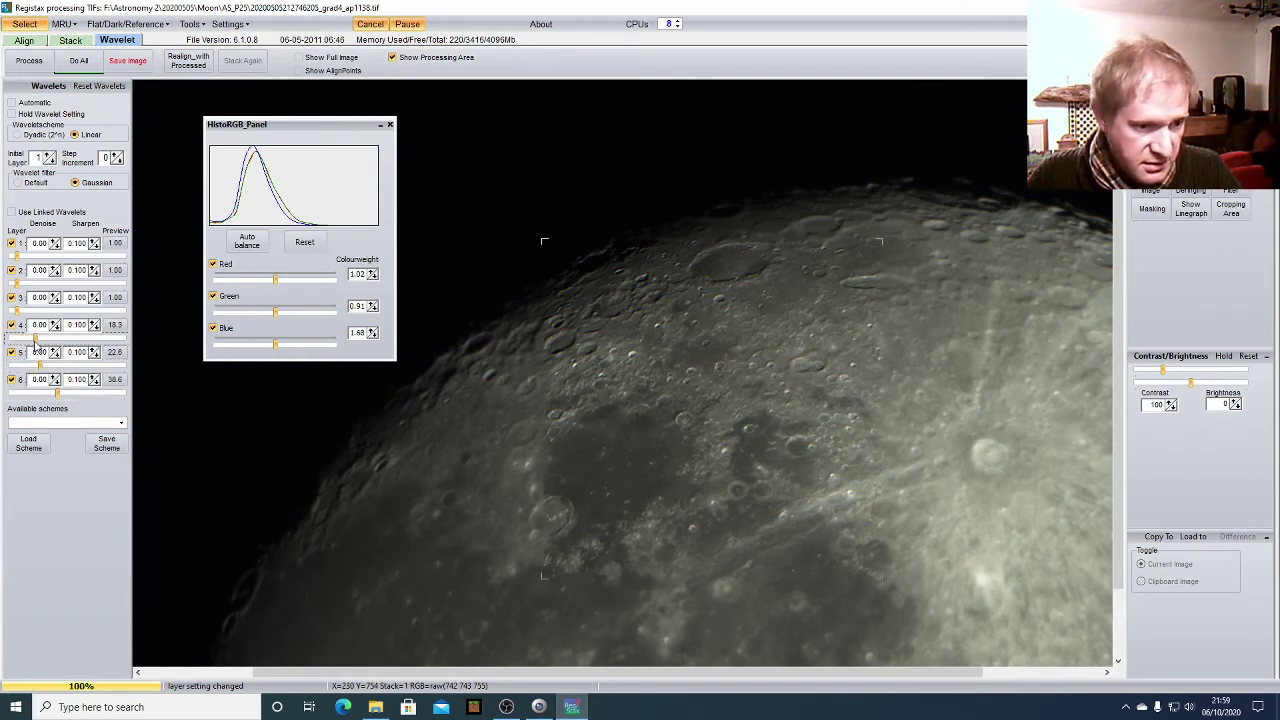
- Add light sharpening on wavelet layer 3 and reprocess the full image with Do All
{"action": "left_click", "coordinate": [78, 60]}
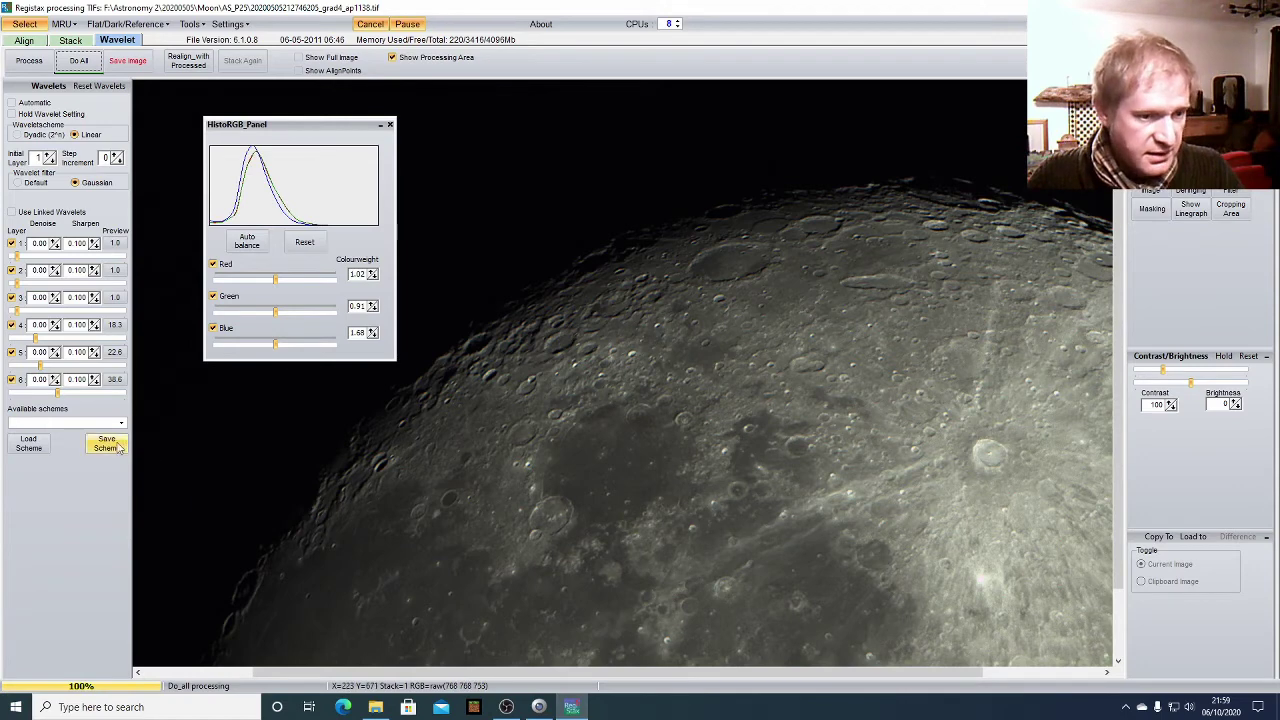
{"action": "left_click_drag", "start_coordinate": [17, 313], "coordinate": [24, 313]}
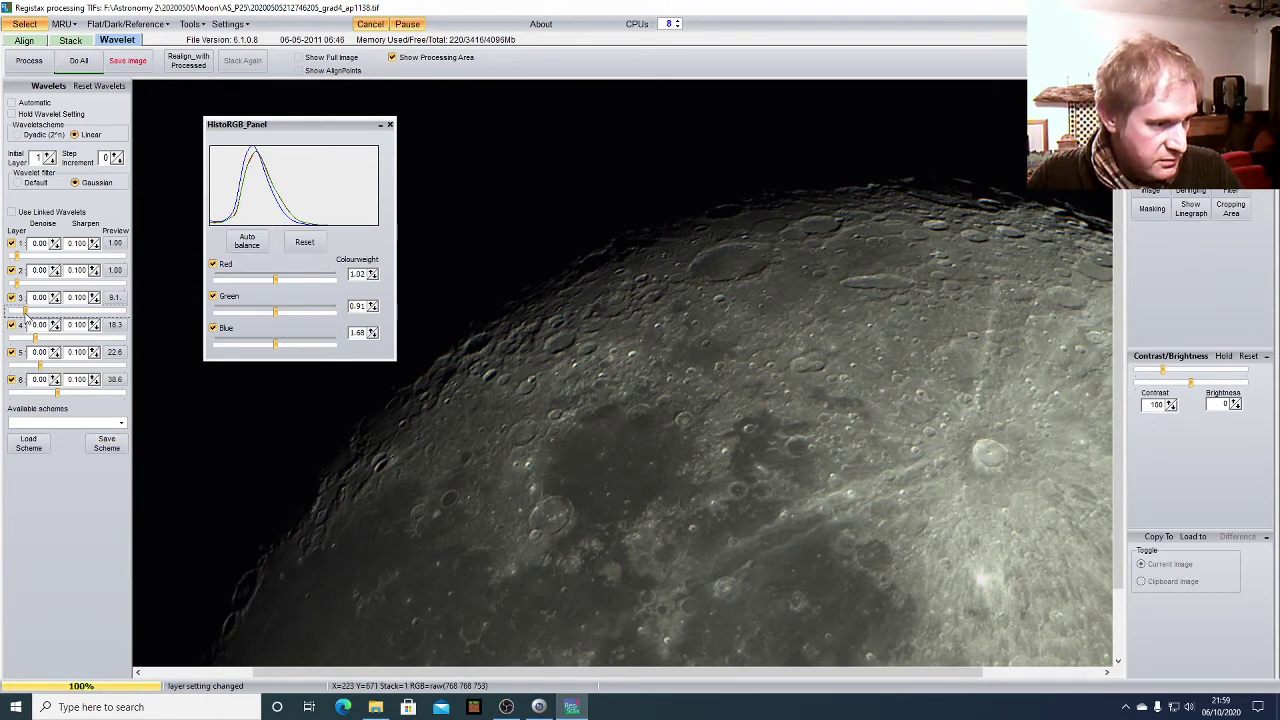
{"action": "left_click", "coordinate": [78, 60]}
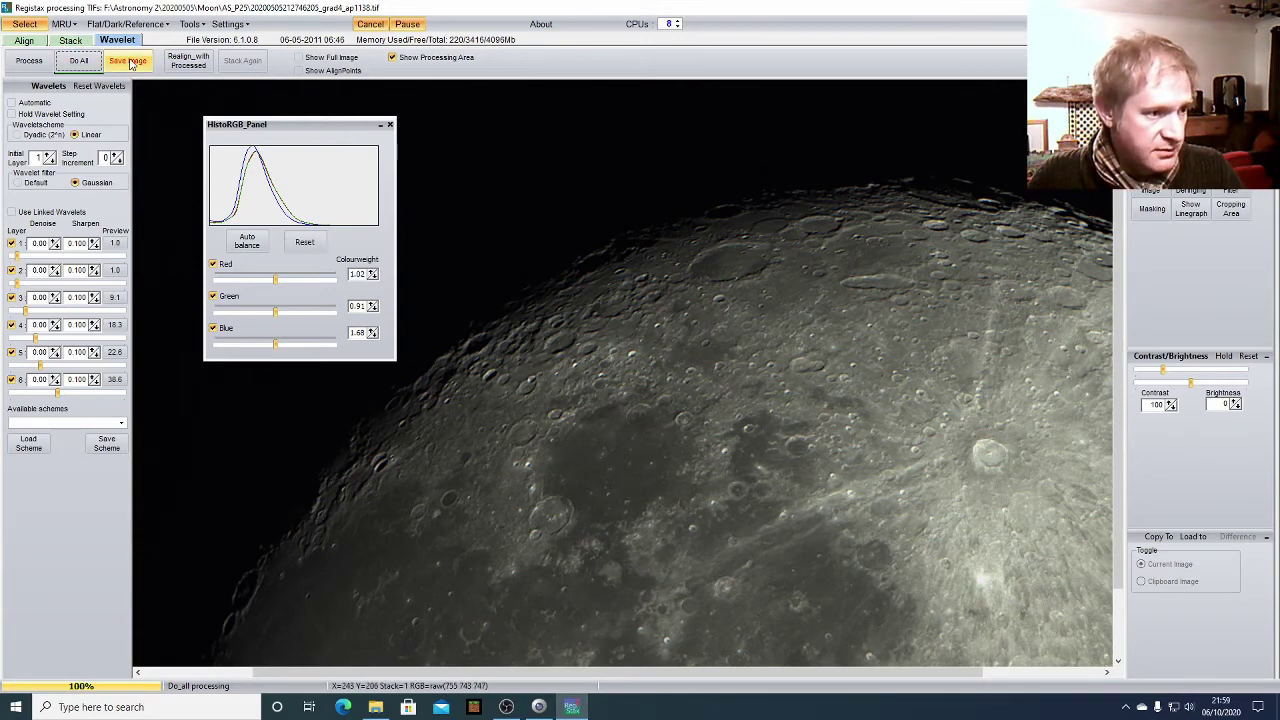
- Save the processed image as JPEG 'Moon processed 1' in the AS_P25 folder
{"action": "left_click", "coordinate": [131, 62]}
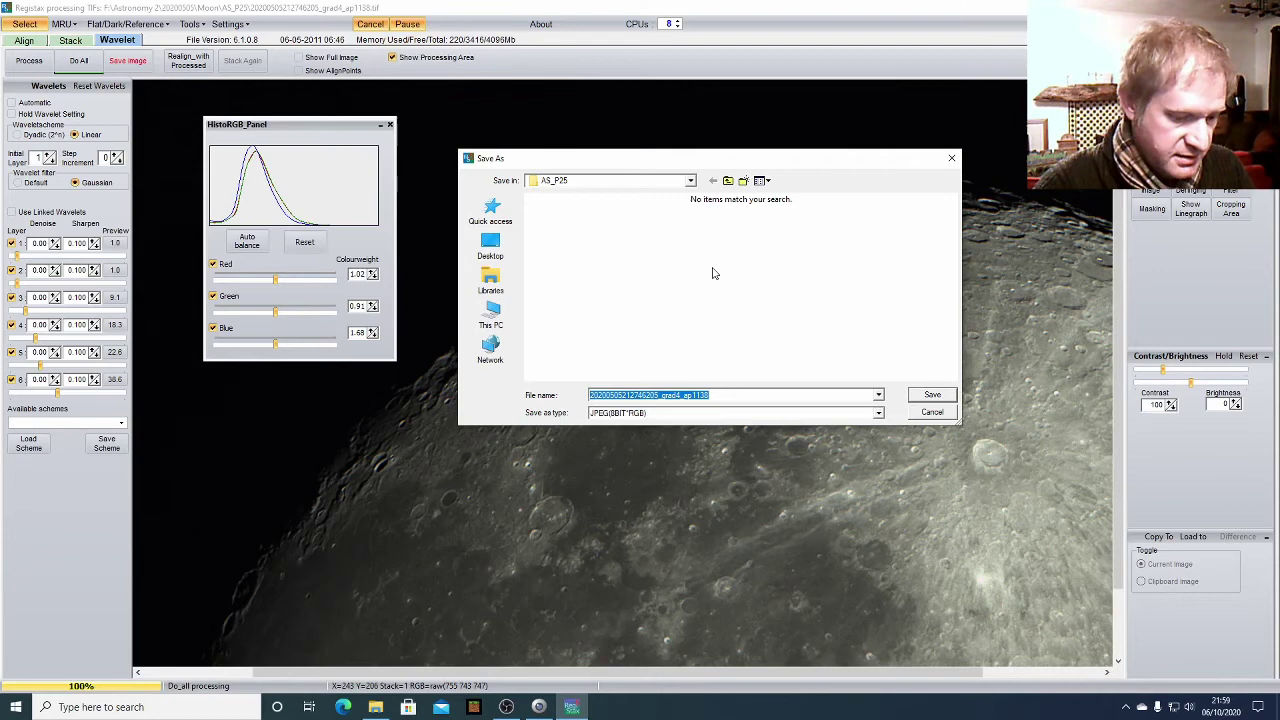
{"action": "type", "text": "Moon"}
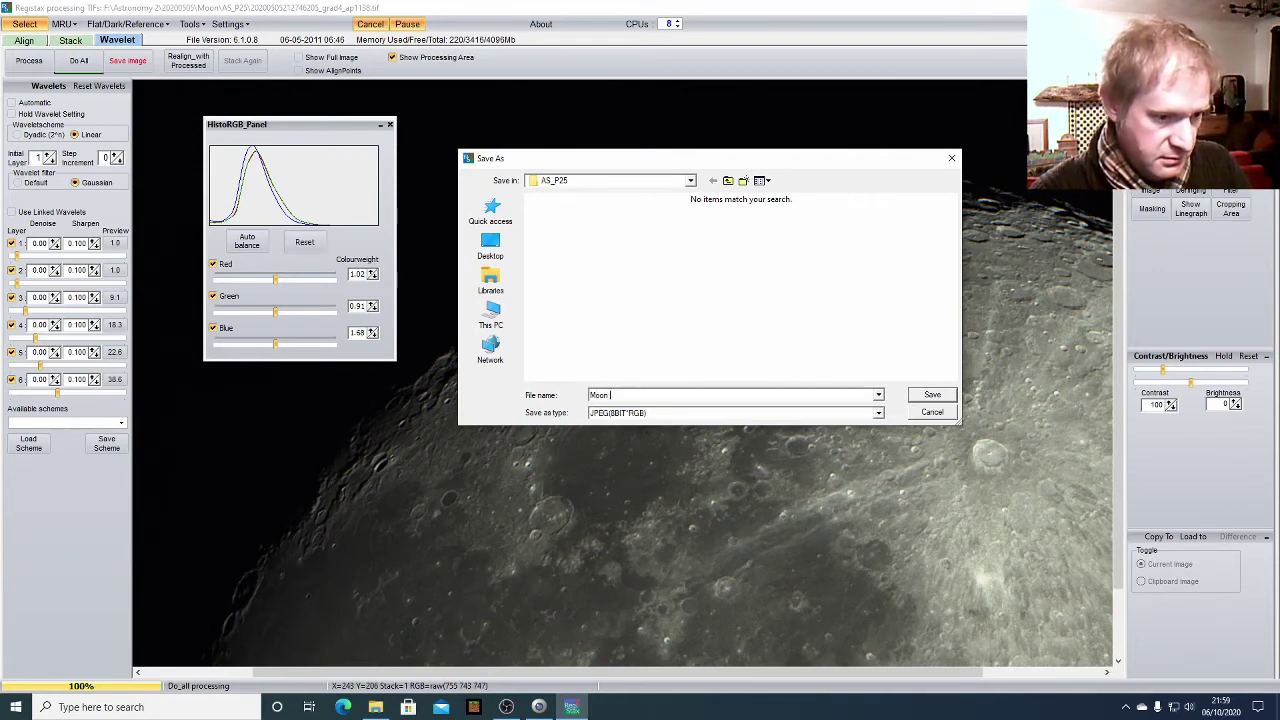
{"action": "type", "text": " pro"}
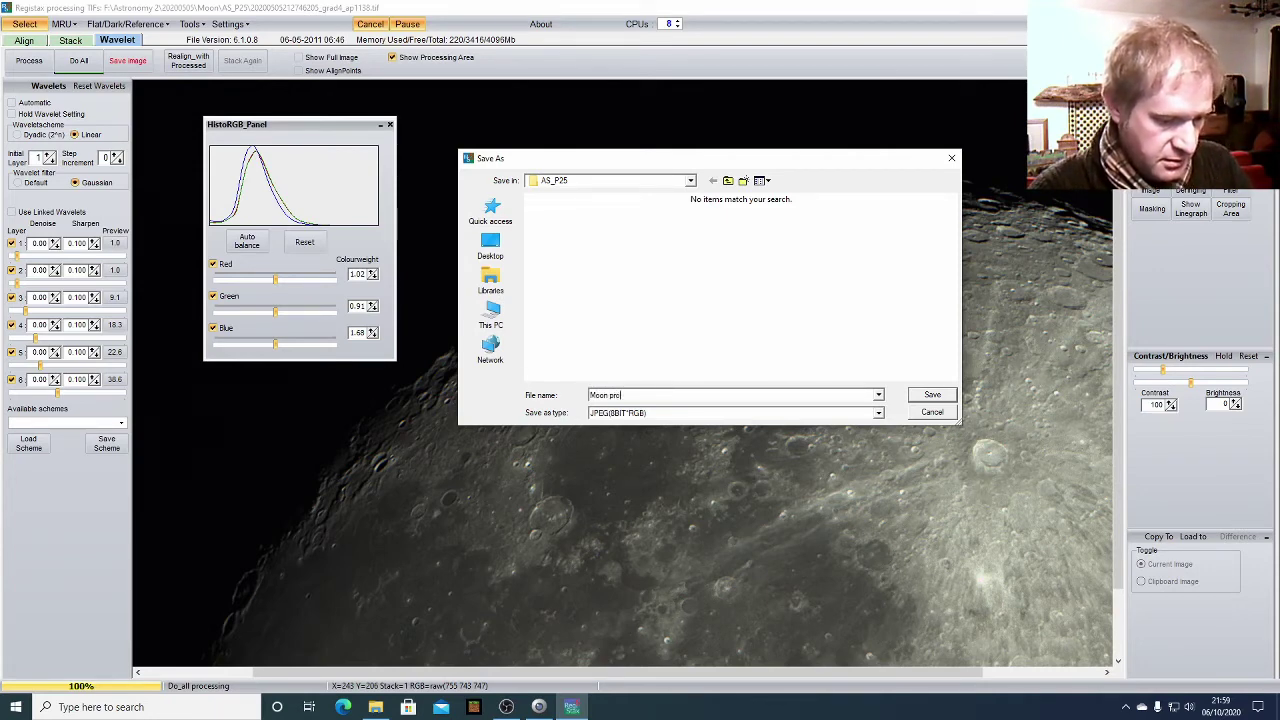
{"action": "type", "text": "cessed"}
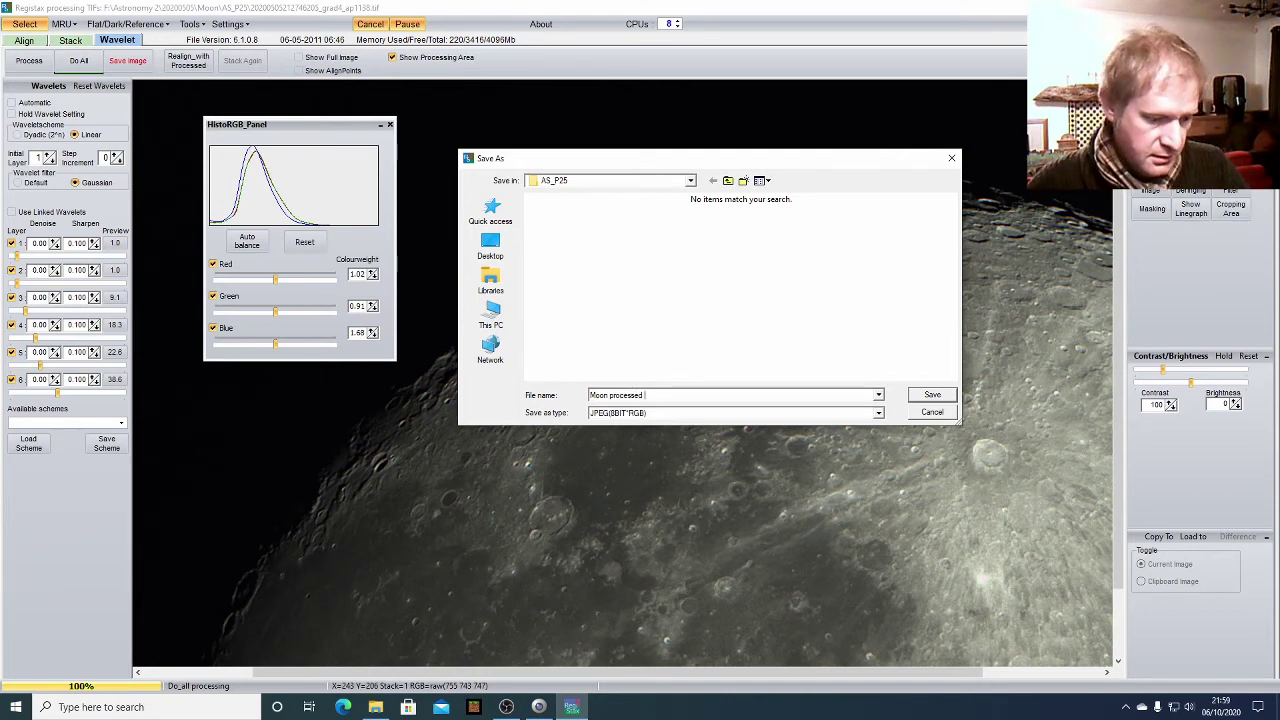
{"action": "type", "text": " 1"}
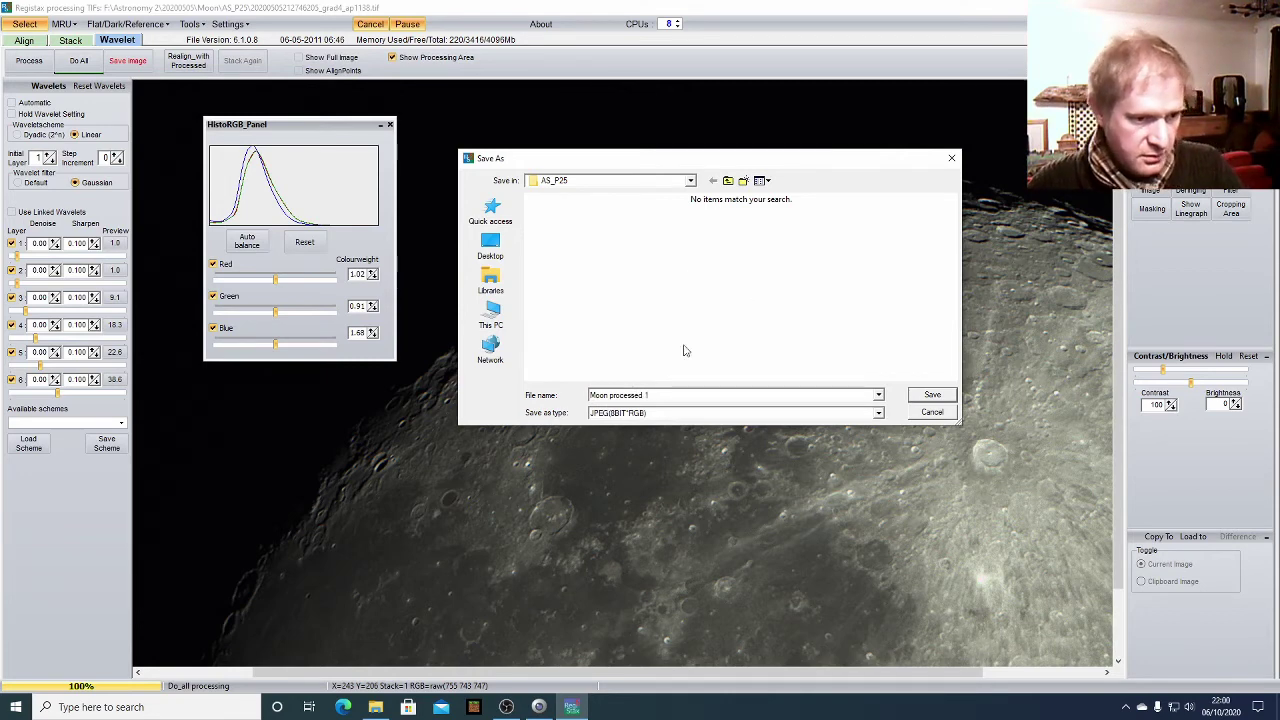
{"action": "left_click", "coordinate": [930, 396]}
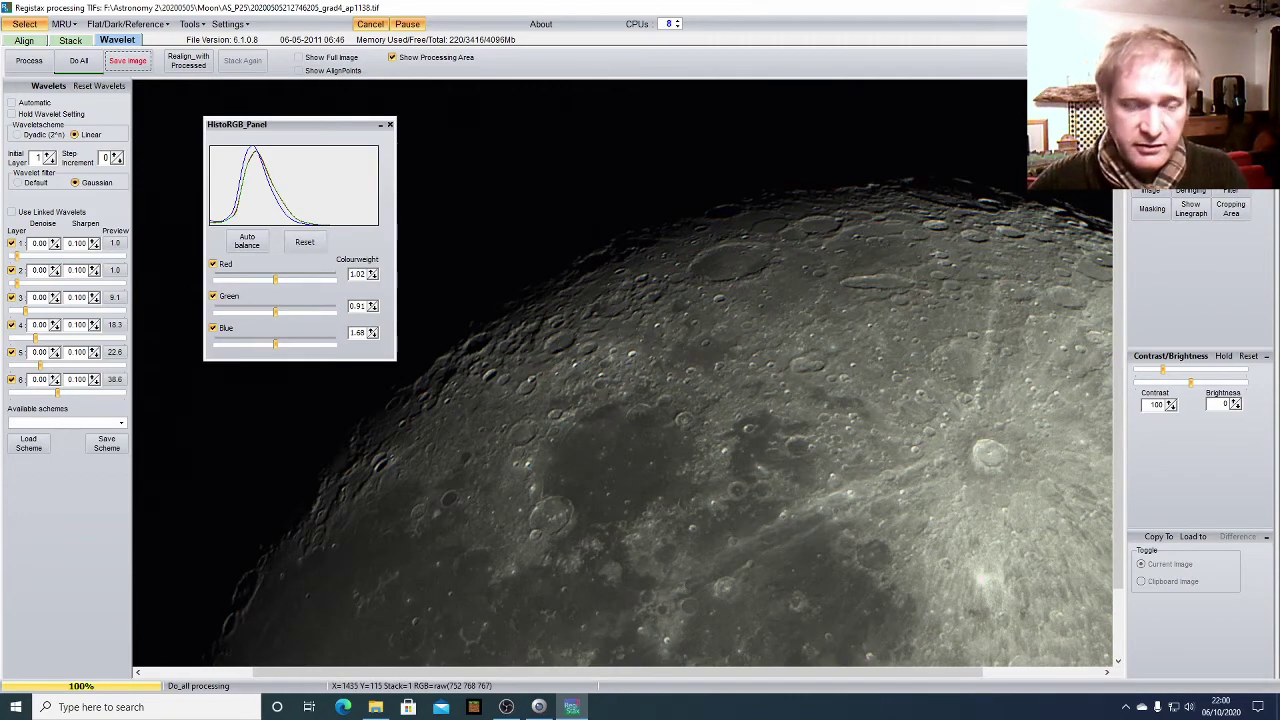
- Close RegiStax, launch GIMP, and open Moon processed 1.jpg from the AS_P25 folder
{"action": "key", "text": "alt+F4"}
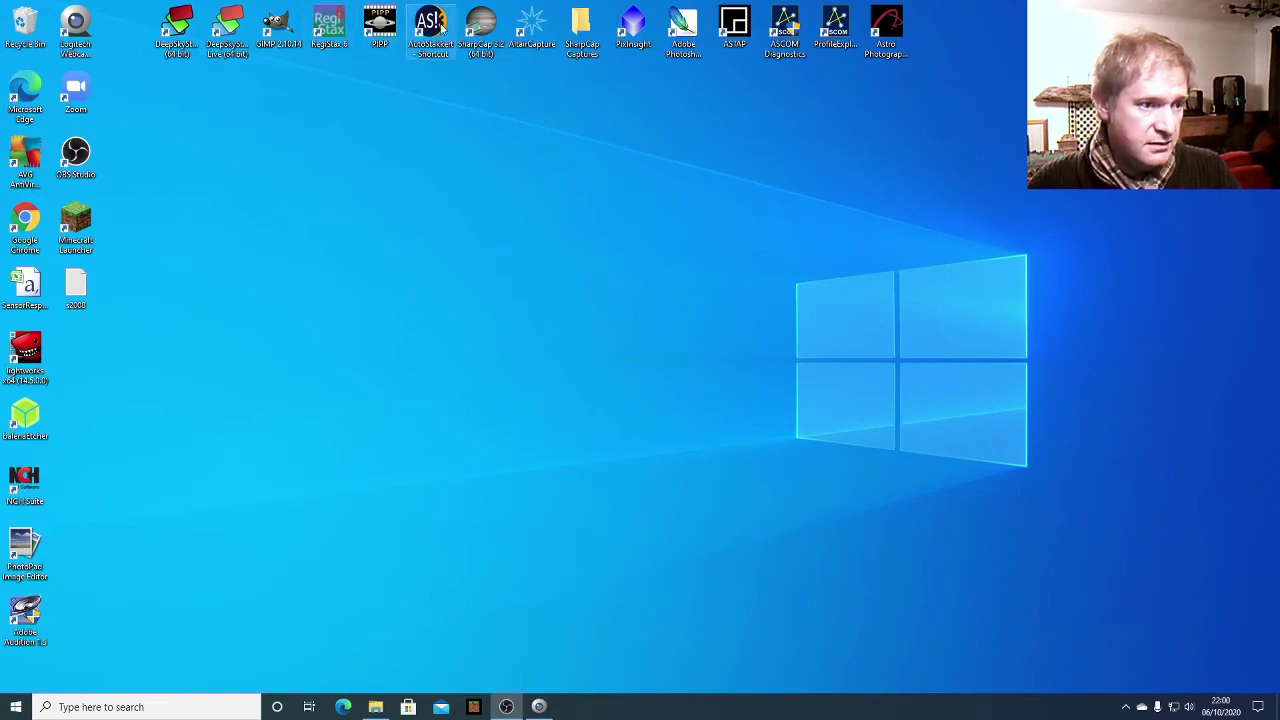
{"action": "double_click", "coordinate": [280, 22]}
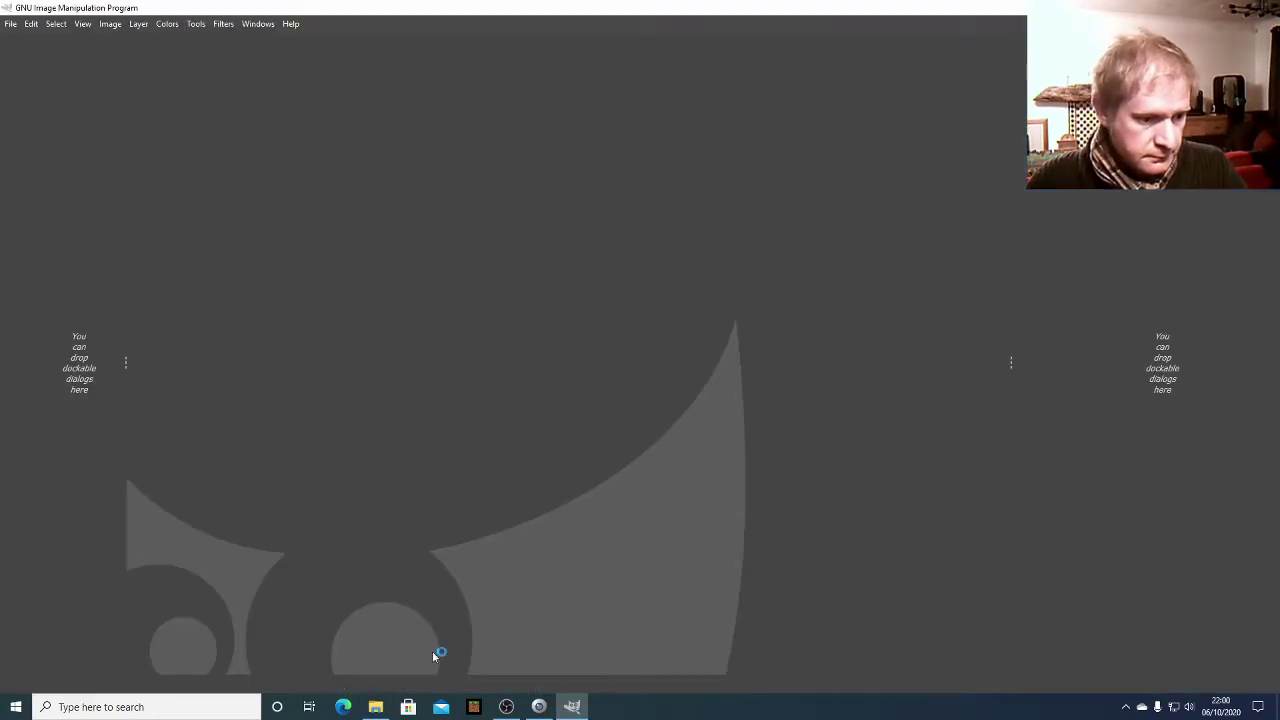
{"action": "left_click", "coordinate": [374, 707]}
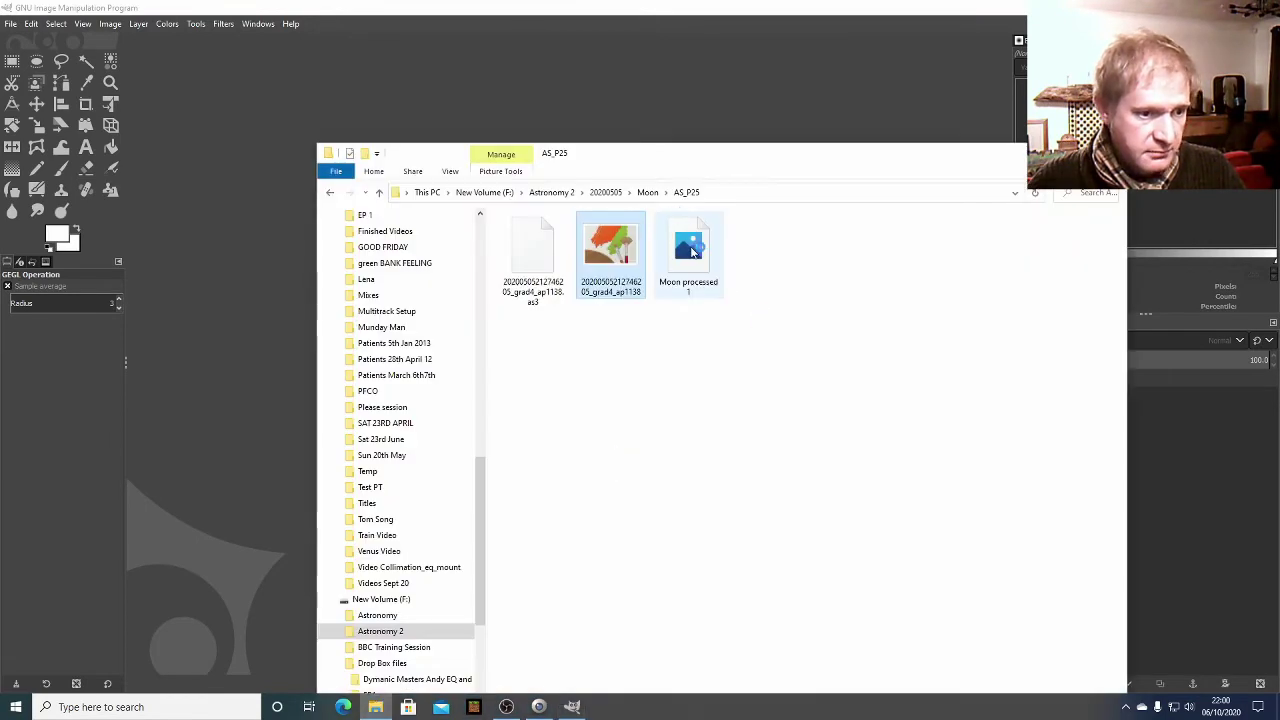
{"action": "left_click", "coordinate": [688, 255]}
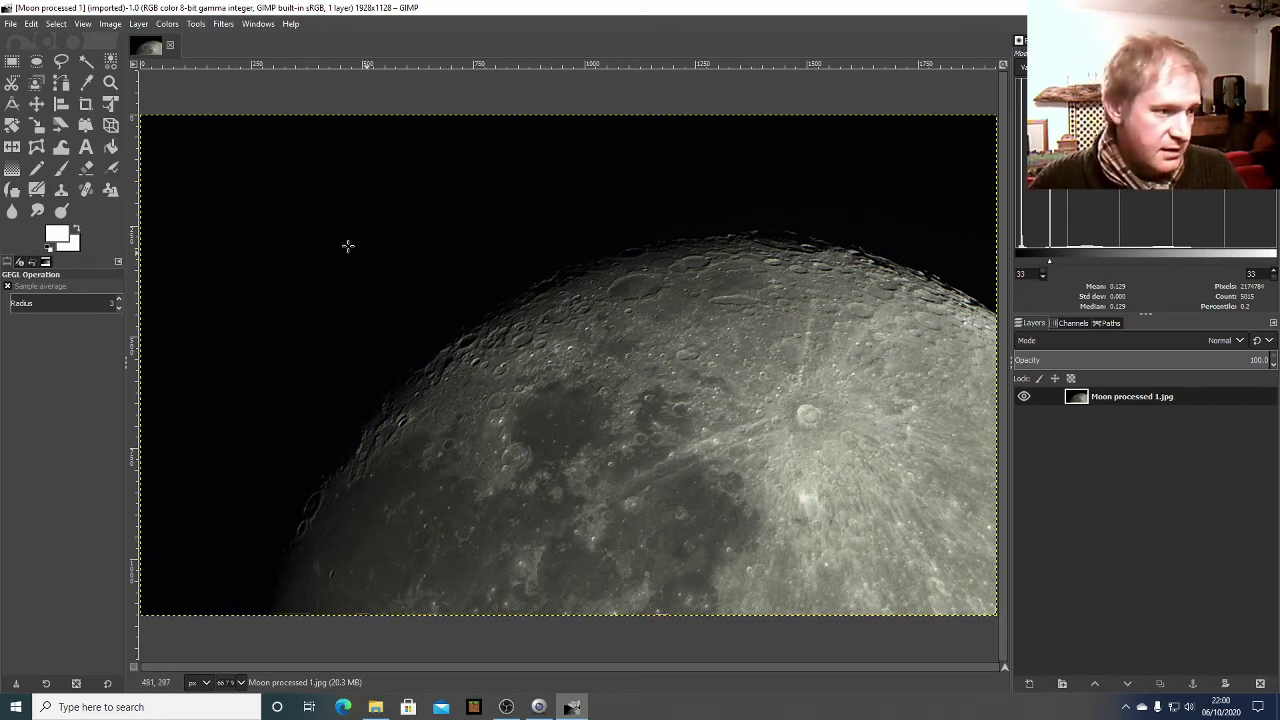
- Rotate the moon image about 180° and zoom out to see it whole
{"action": "left_click", "coordinate": [12, 127]}
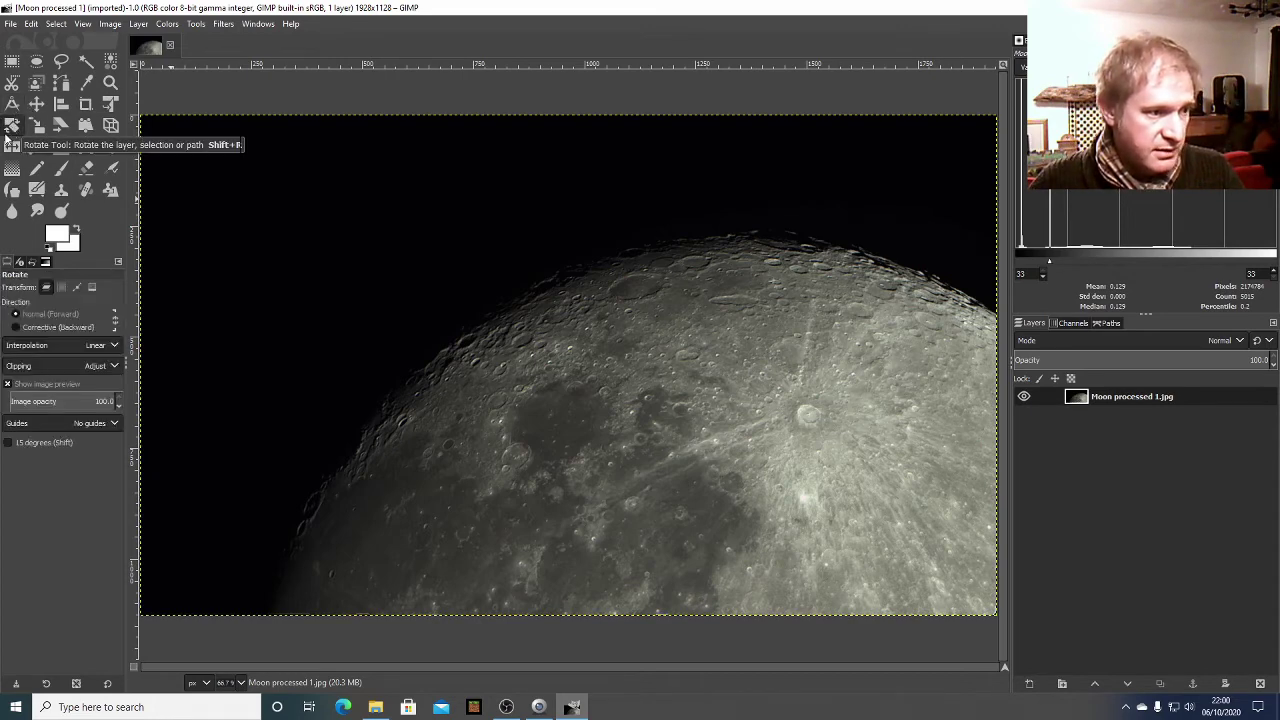
{"action": "left_click", "coordinate": [151, 128]}
{"action": "left_click_drag", "start_coordinate": [151, 128], "coordinate": [782, 491]}
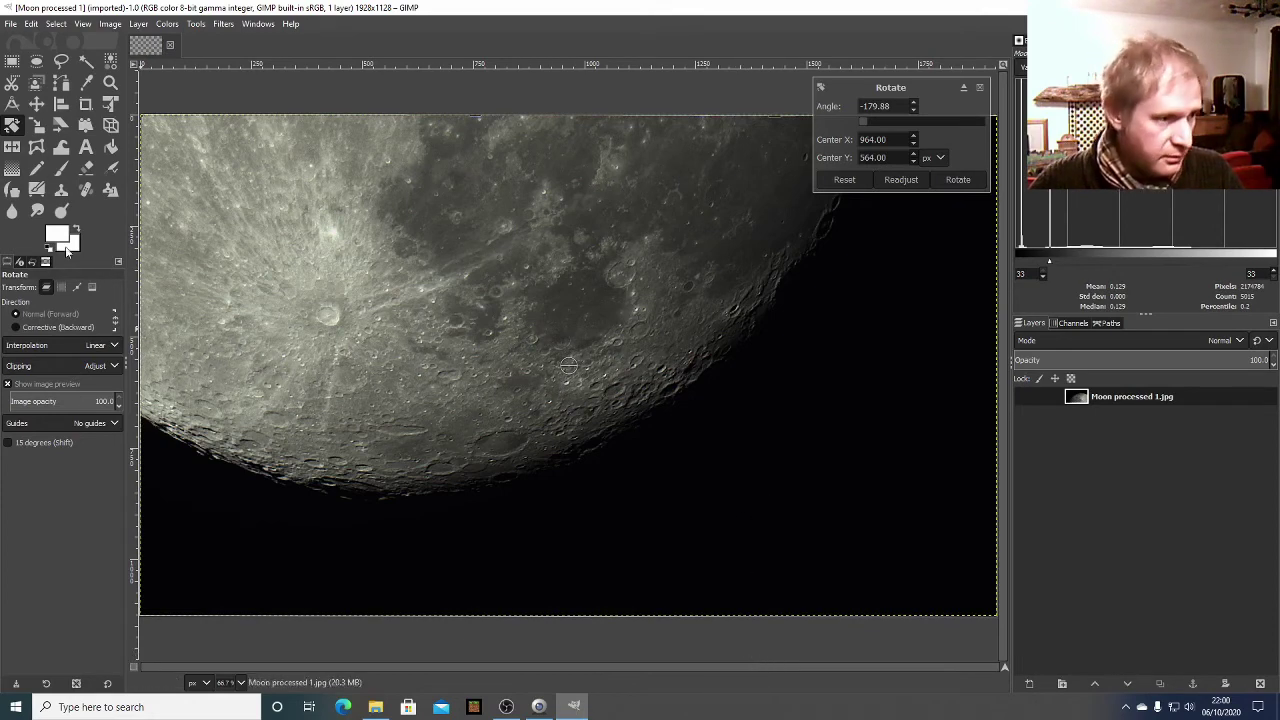
{"action": "left_click", "coordinate": [110, 82]}
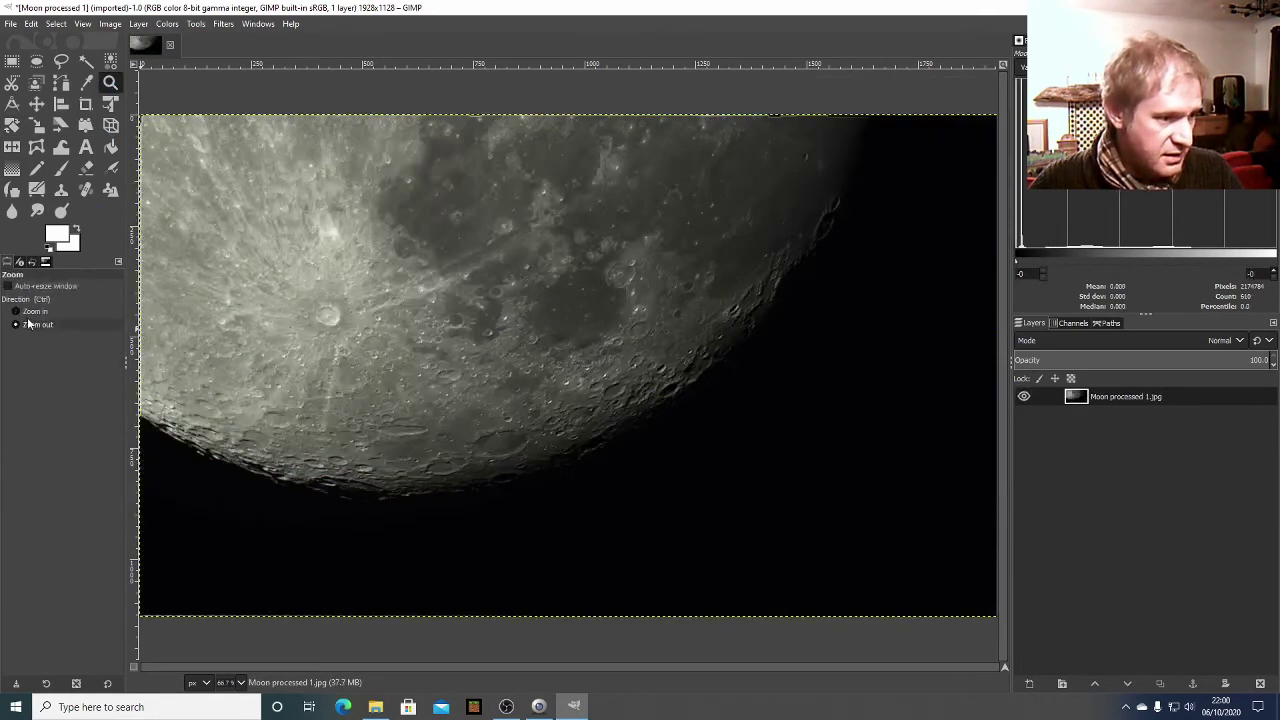
{"action": "left_click", "coordinate": [285, 430]}
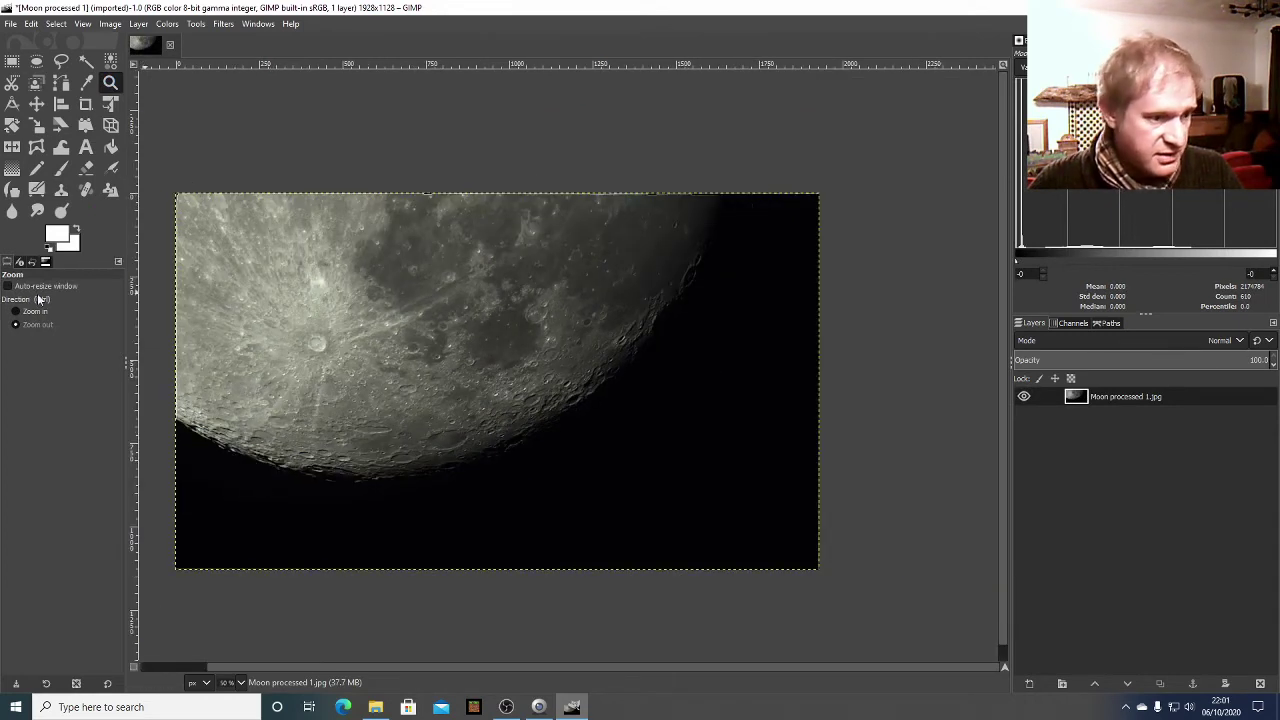
- Crop the image to 1856 × 914, removing the dark right and bottom border
{"action": "left_click", "coordinate": [85, 105]}
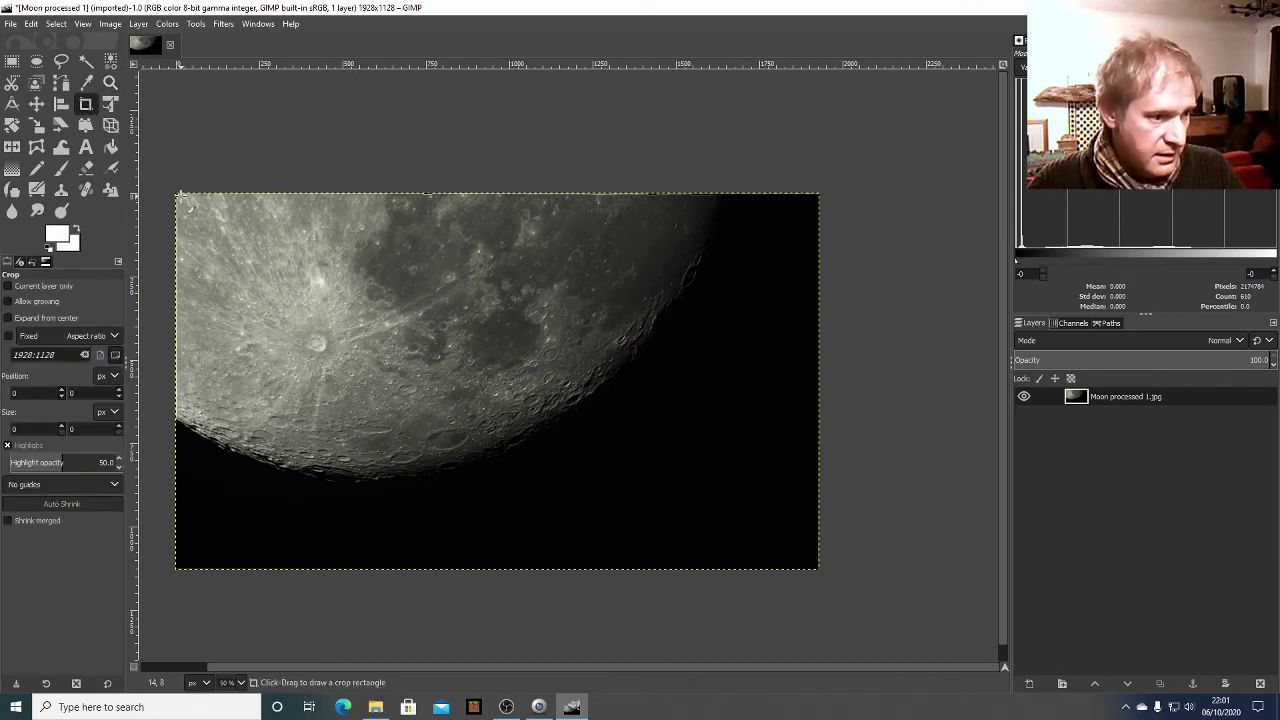
{"action": "left_click_drag", "start_coordinate": [182, 198], "coordinate": [797, 500]}
{"action": "key", "text": "Return"}
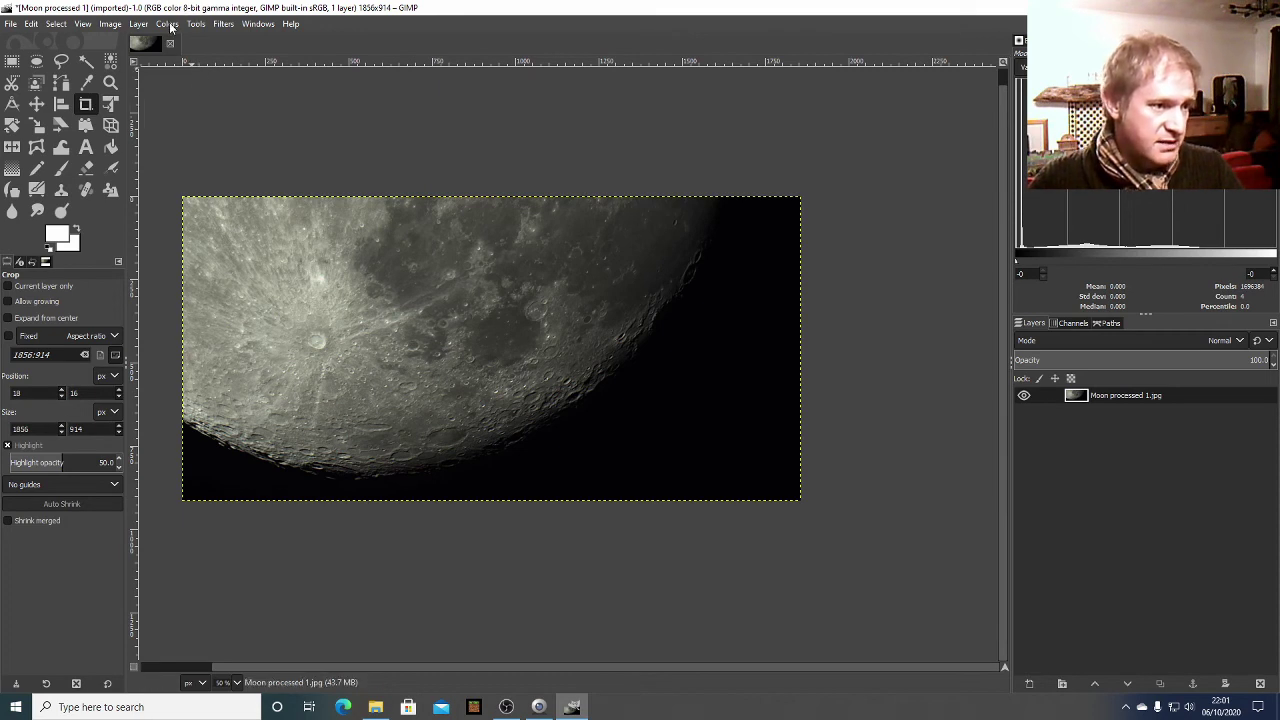
- Warm the moon with a Color Temperature adjustment, skipping Color Balance, then zoom in
{"action": "left_click", "coordinate": [167, 24]}
{"action": "left_click", "coordinate": [185, 41]}
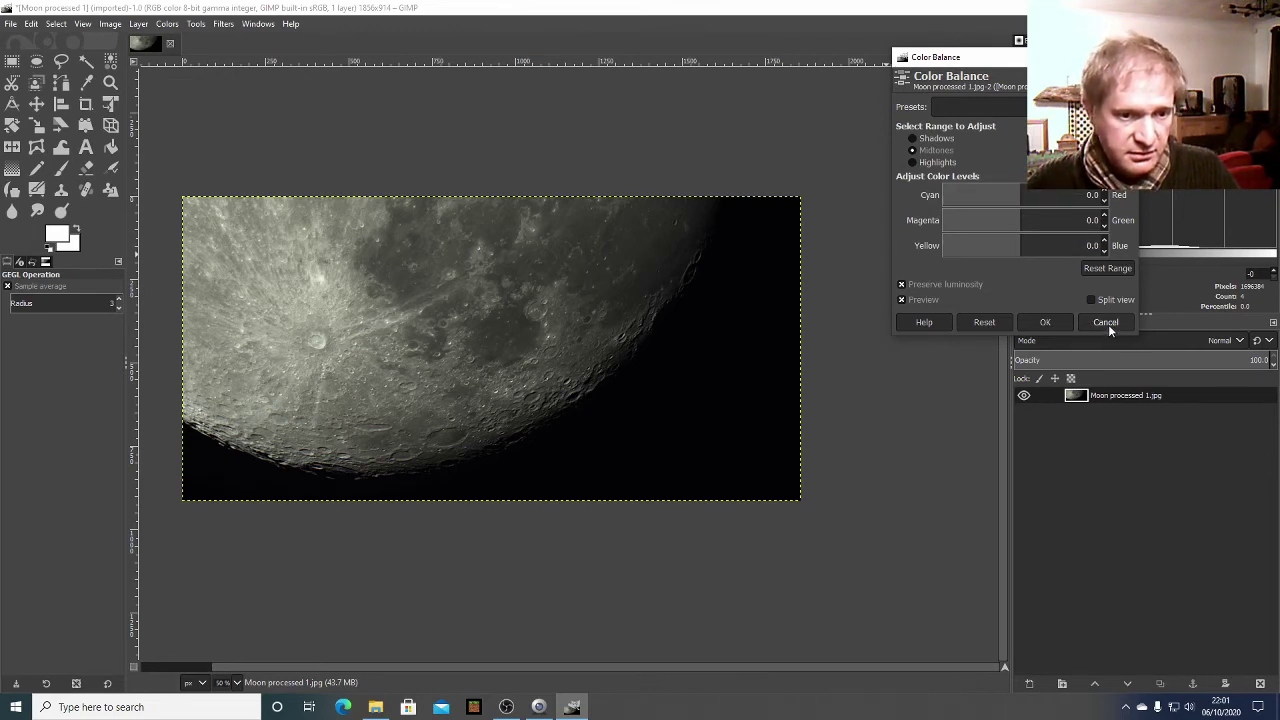
{"action": "left_click", "coordinate": [1106, 322]}
{"action": "left_click", "coordinate": [166, 24]}
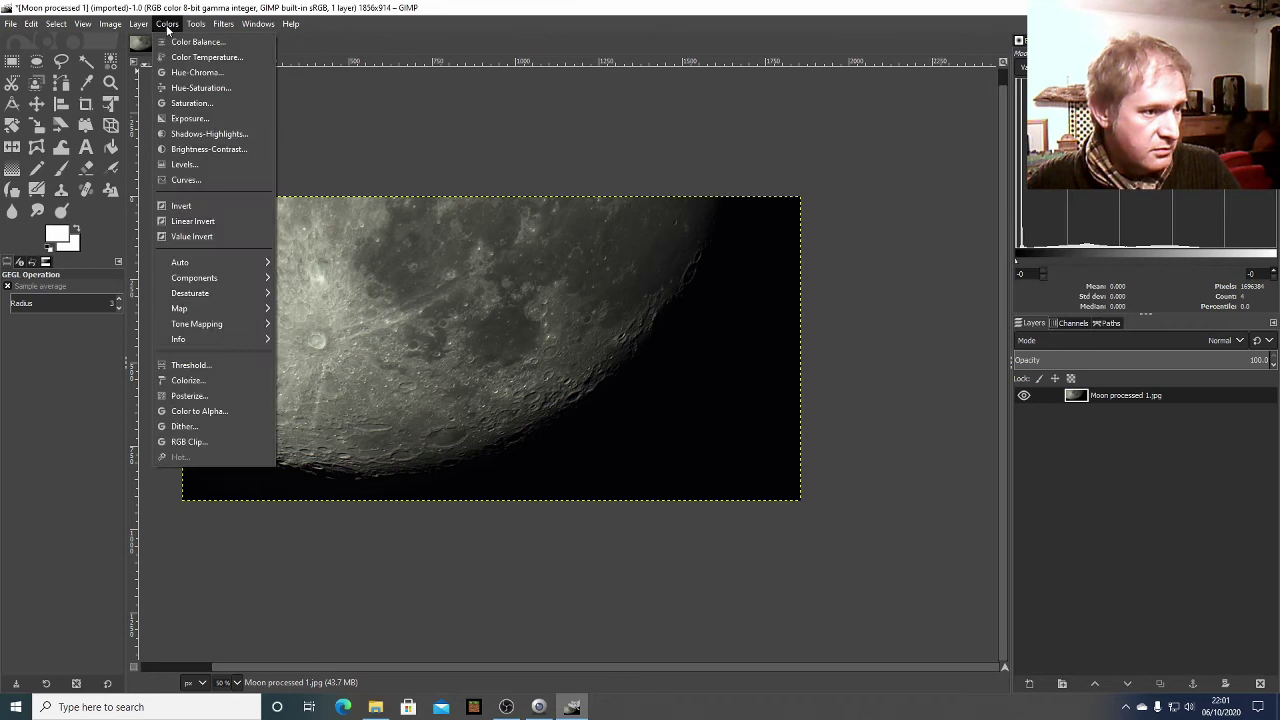
{"action": "left_click", "coordinate": [190, 57]}
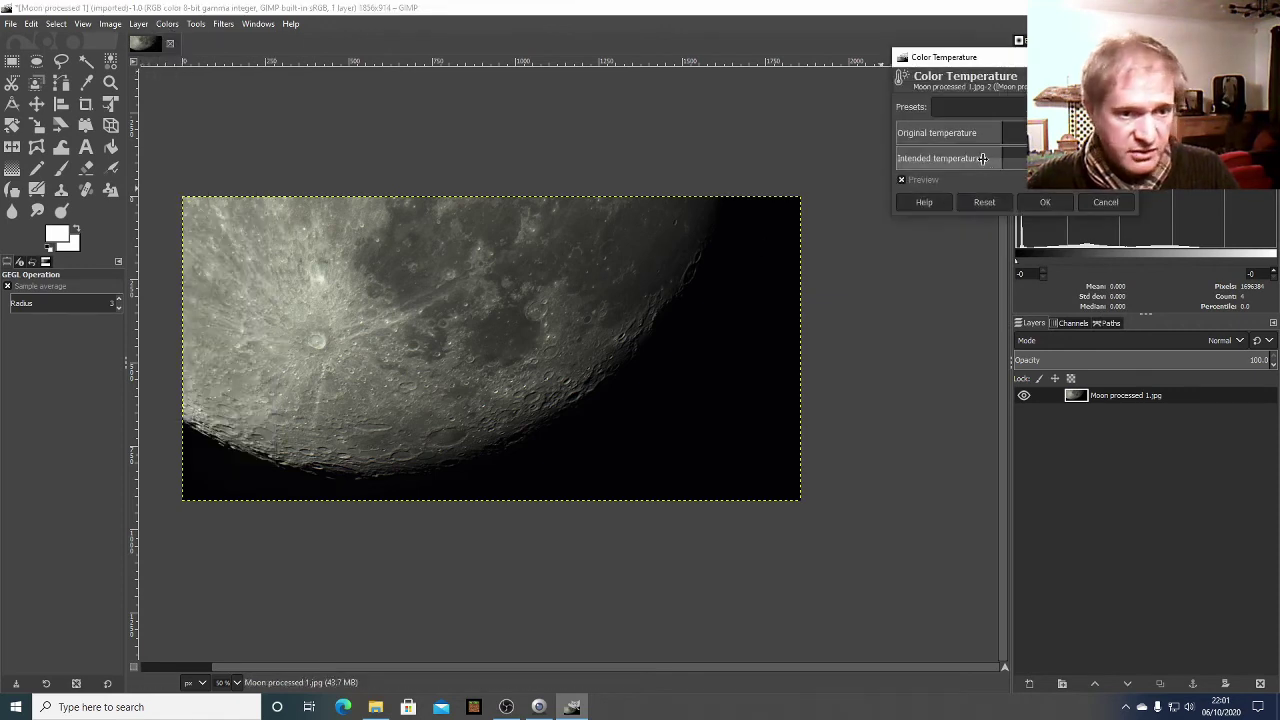
{"action": "mouse_move", "coordinate": [999, 133]}
{"action": "left_mouse_down"}
{"action": "mouse_move", "coordinate": [976, 133]}
{"action": "mouse_move", "coordinate": [1012, 133]}
{"action": "mouse_move", "coordinate": [983, 134]}
{"action": "left_mouse_up"}
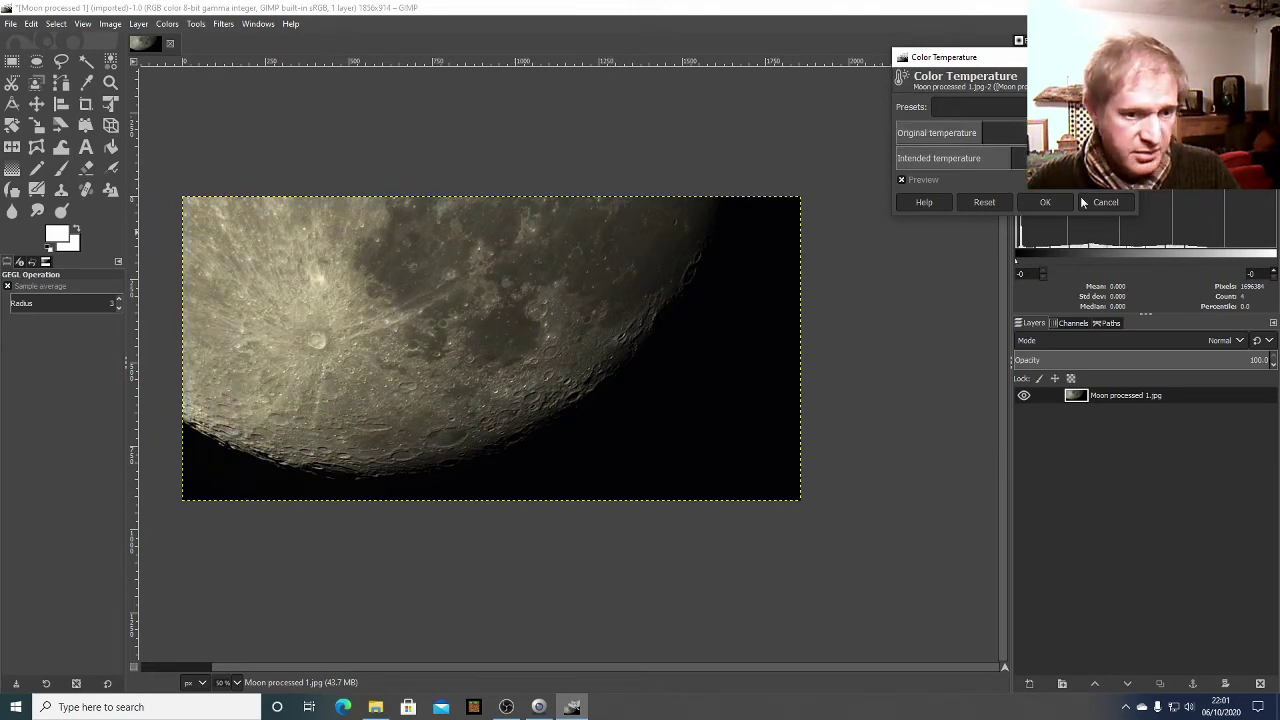
{"action": "left_click", "coordinate": [1045, 202]}
{"action": "left_click", "coordinate": [110, 83]}
{"action": "left_click", "coordinate": [822, 459]}
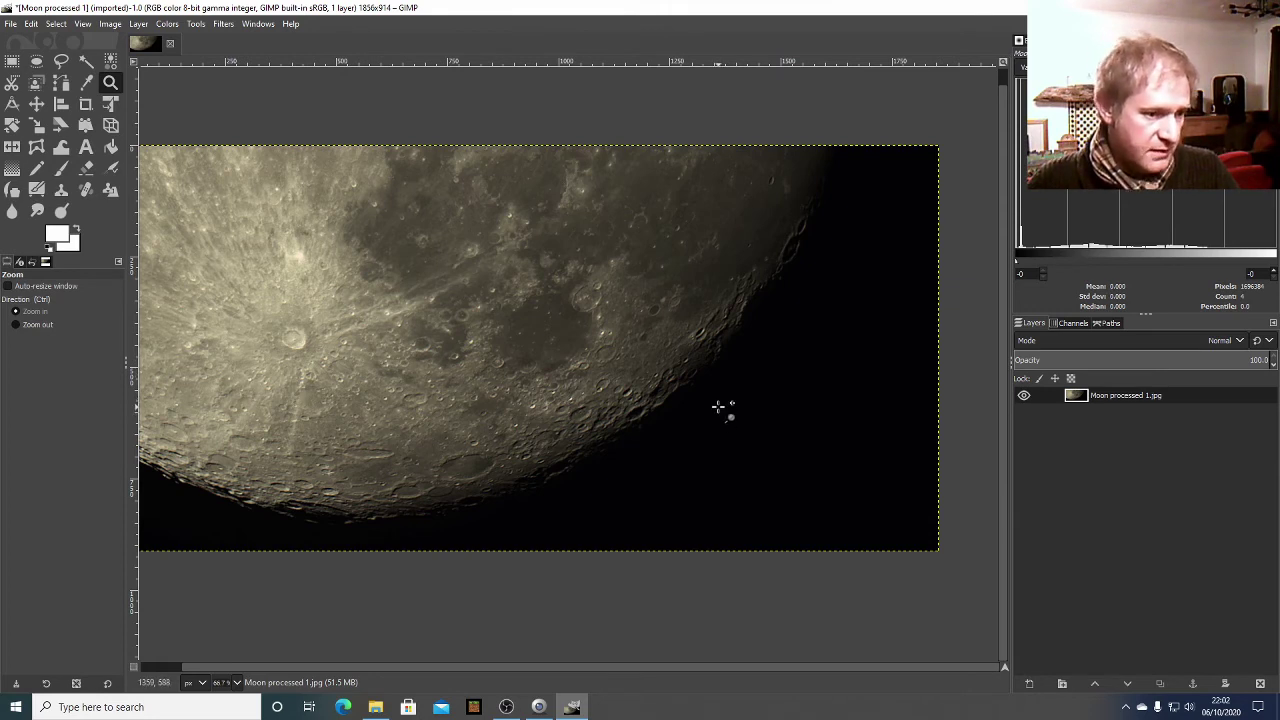
- Overwrite Moon processed 1.jpg with the edited moon at JPEG quality 90
{"action": "left_click", "coordinate": [11, 25]}
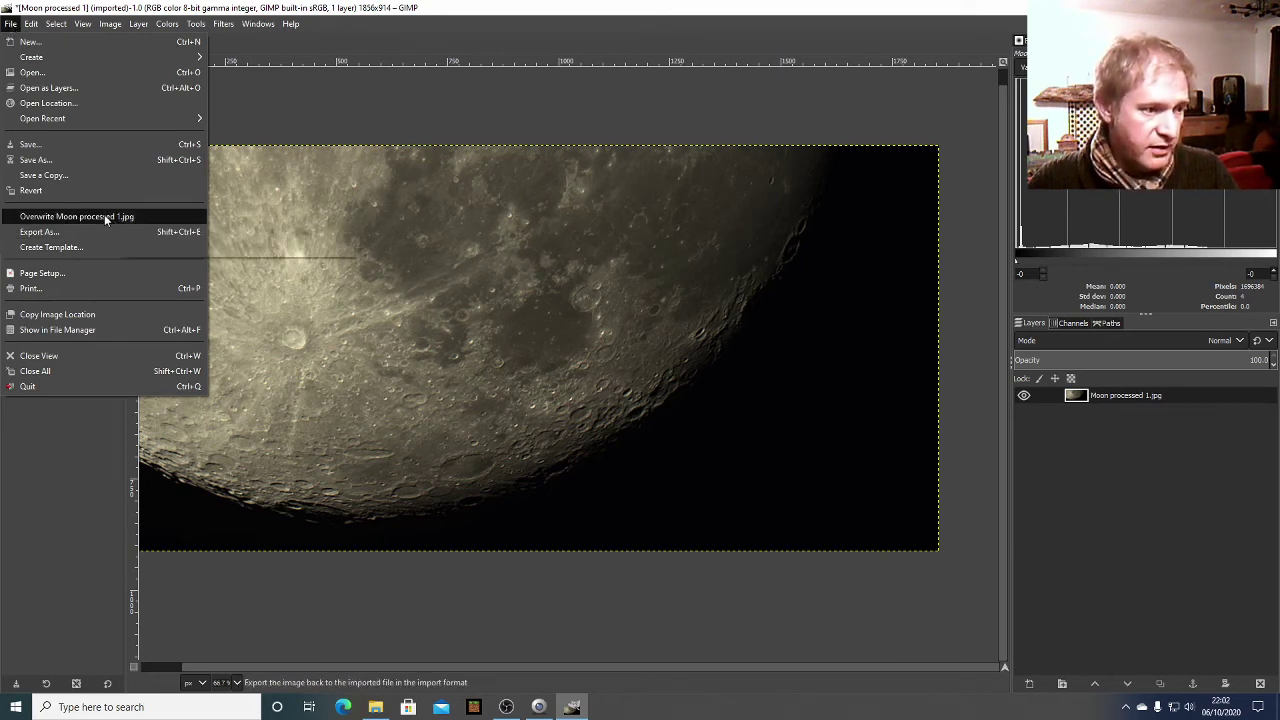
{"action": "left_click", "coordinate": [46, 218]}
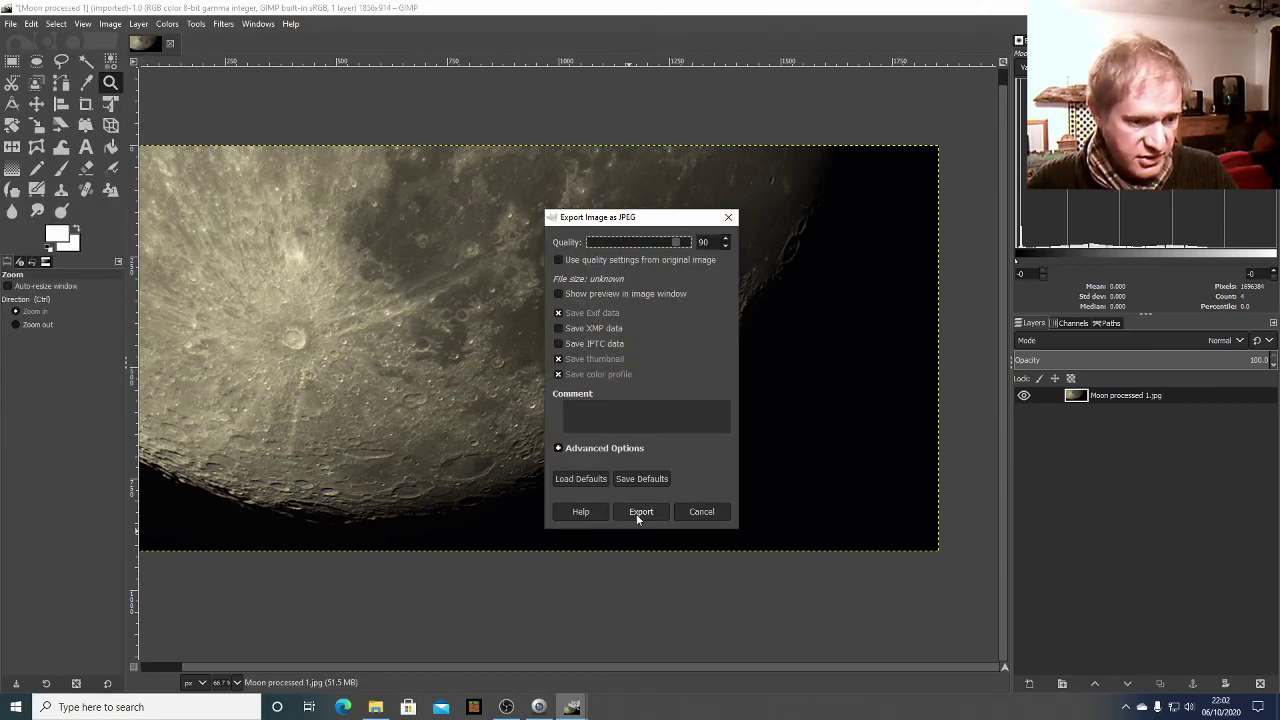
{"action": "left_click", "coordinate": [637, 514]}
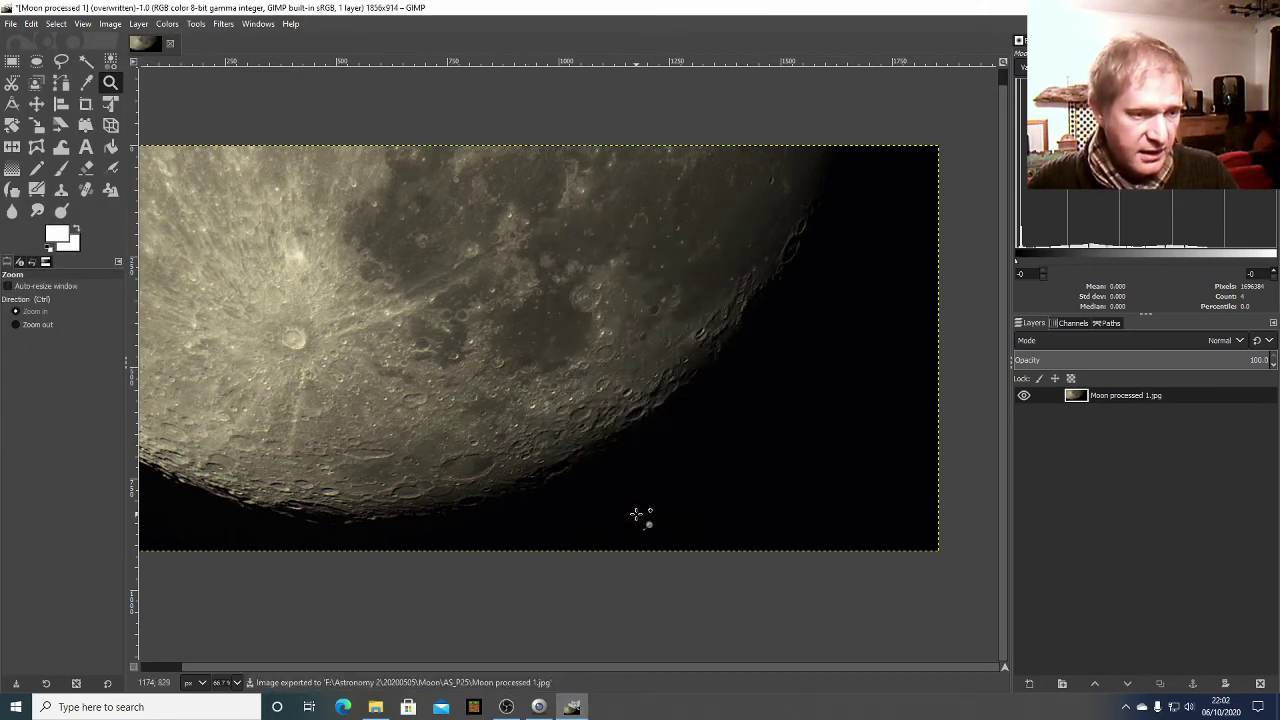
- Bring up the AS_P25 folder in File Explorer showing Moon processed 1
{"action": "left_click", "coordinate": [375, 707]}
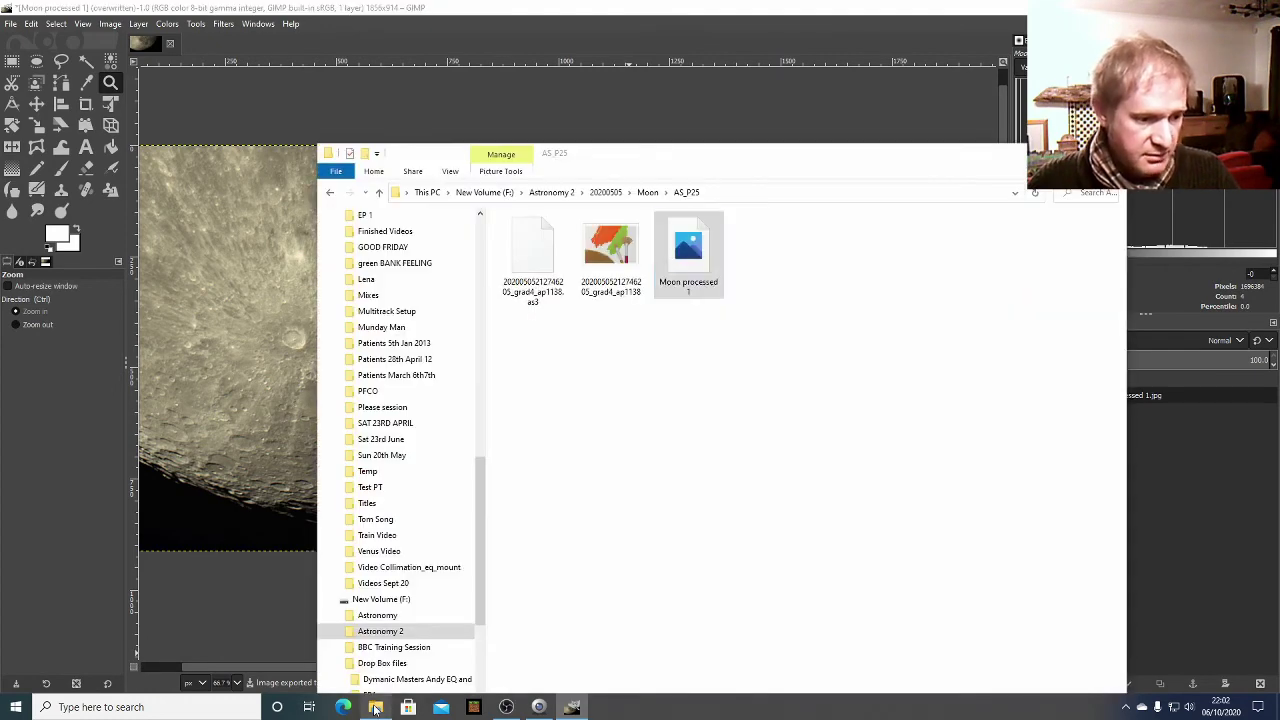